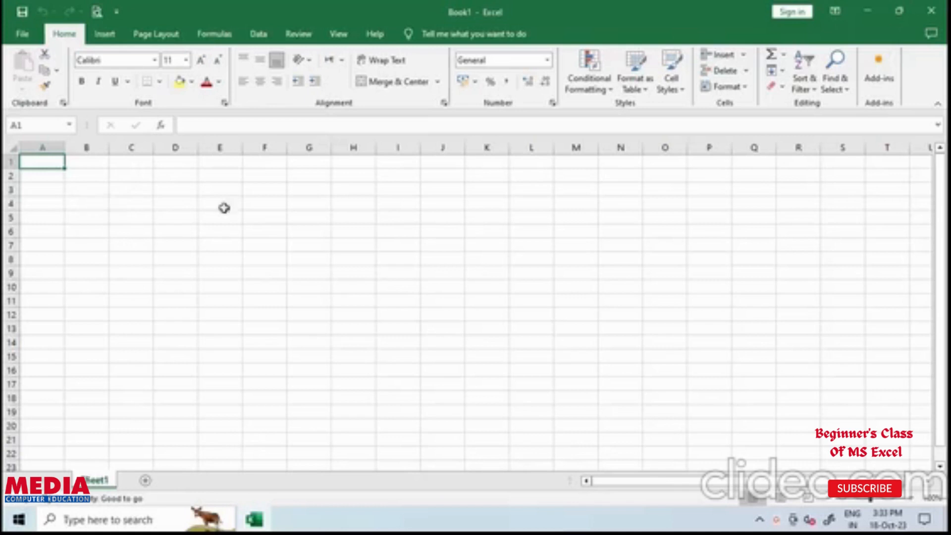
drag(166, 216, 494, 336)
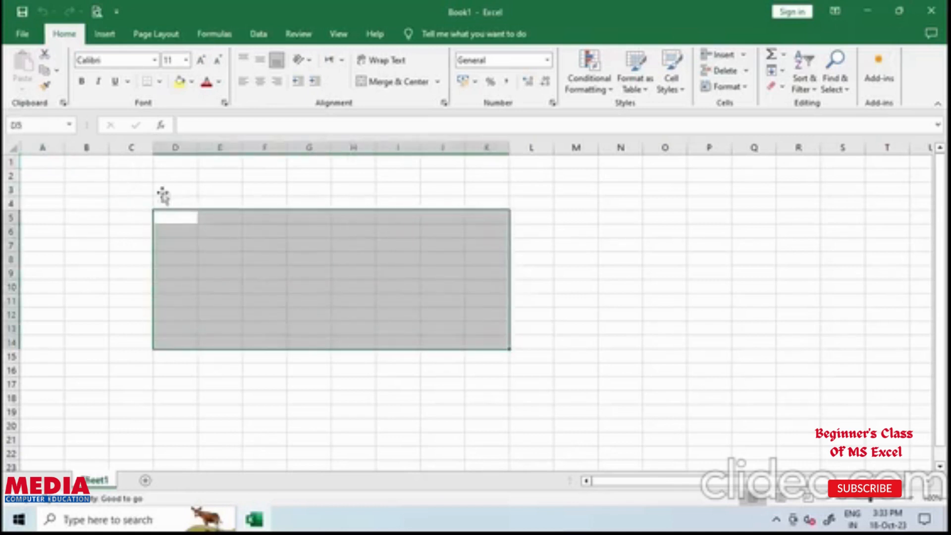
drag(142, 186, 319, 289)
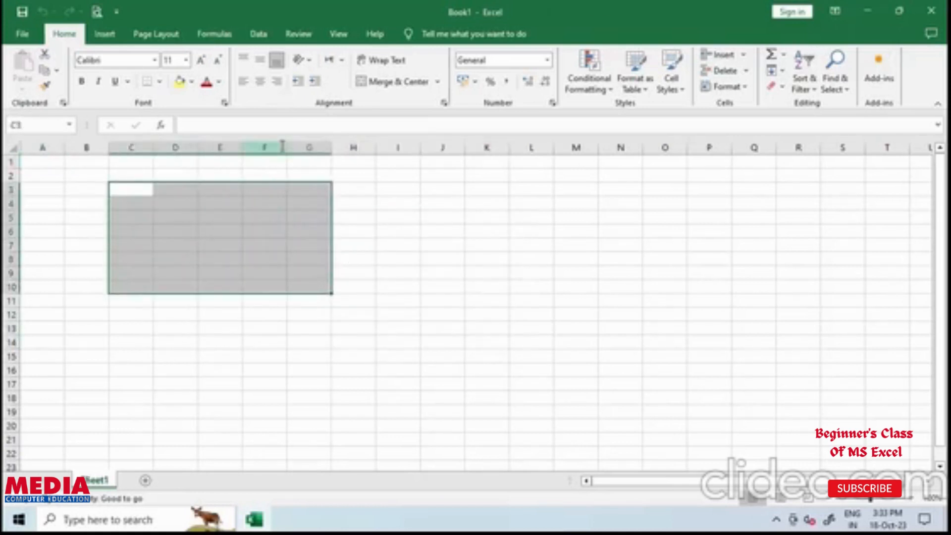
click(496, 286)
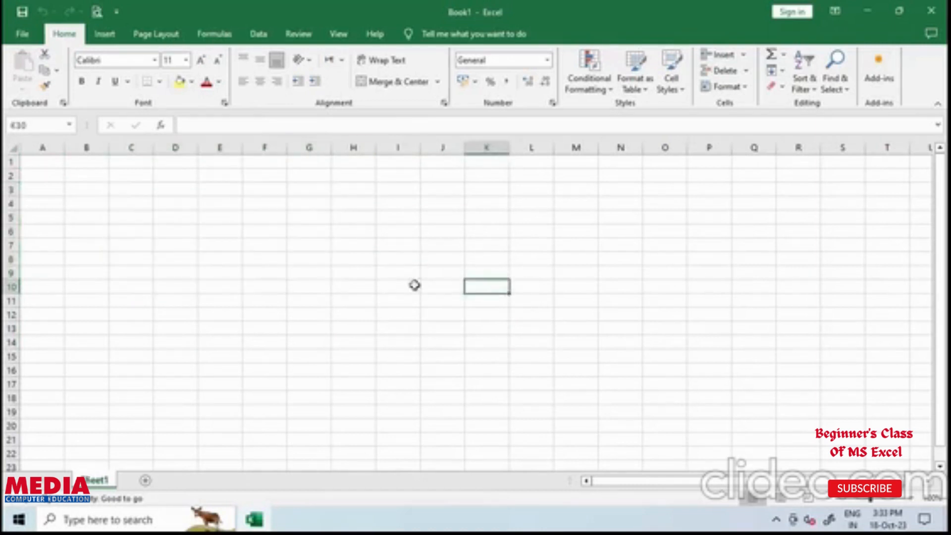
click(176, 256)
click(390, 275)
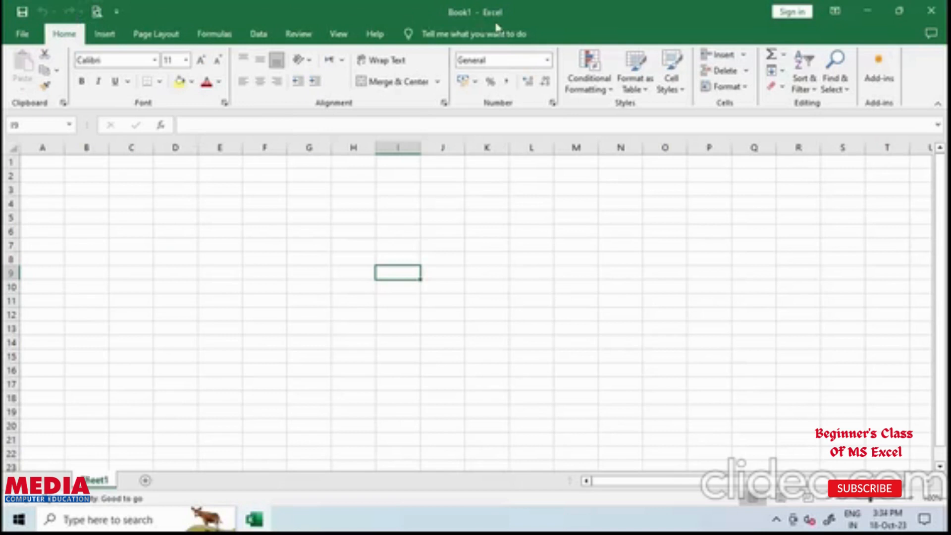
Save the workbook in the Documents folder as an Excel Workbook named "excel file".
click(23, 34)
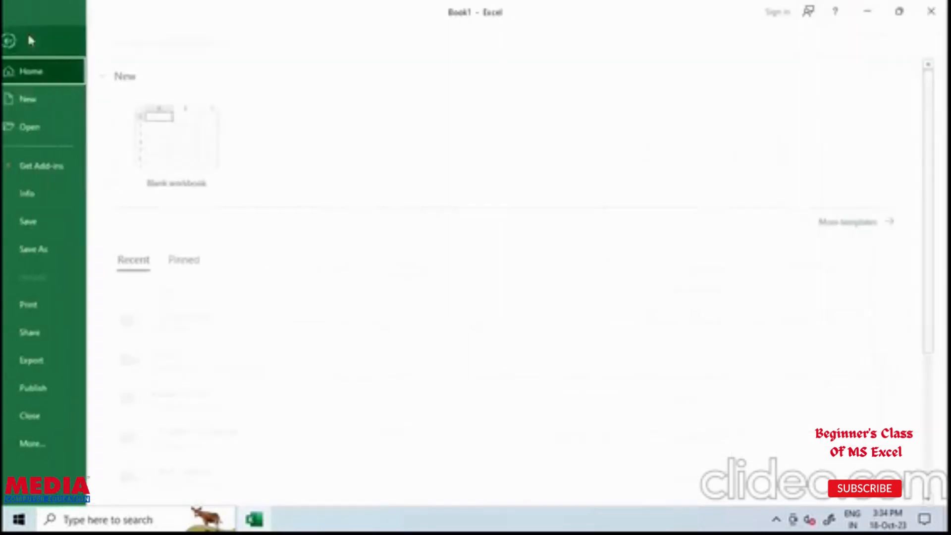
click(49, 242)
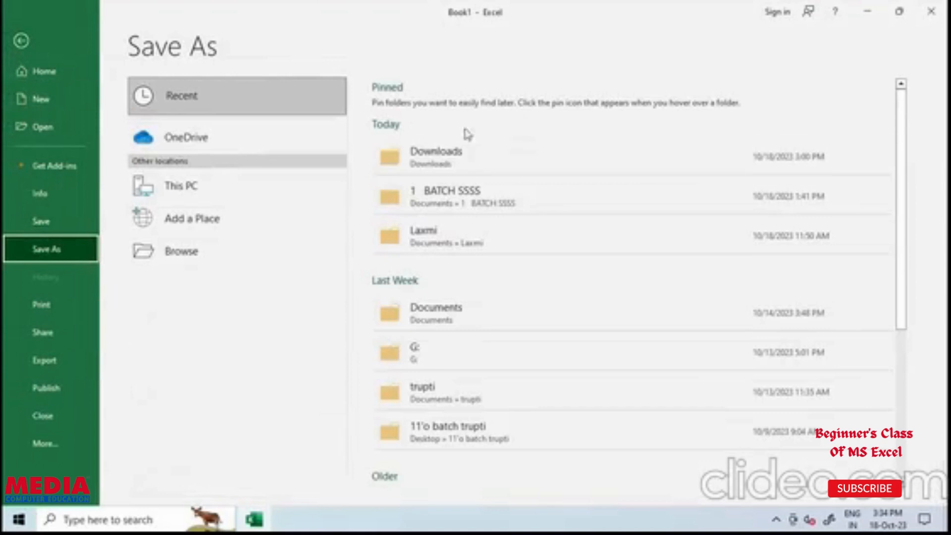
click(171, 197)
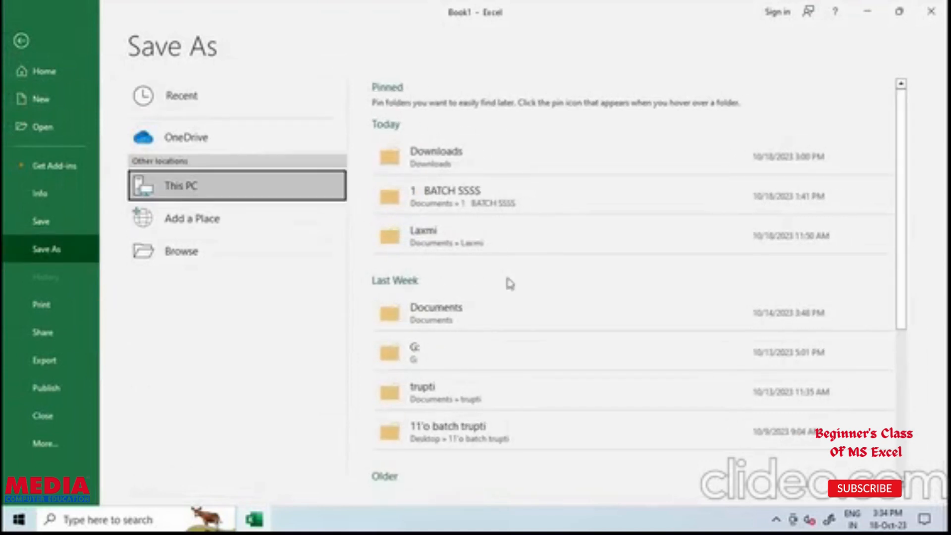
click(427, 328)
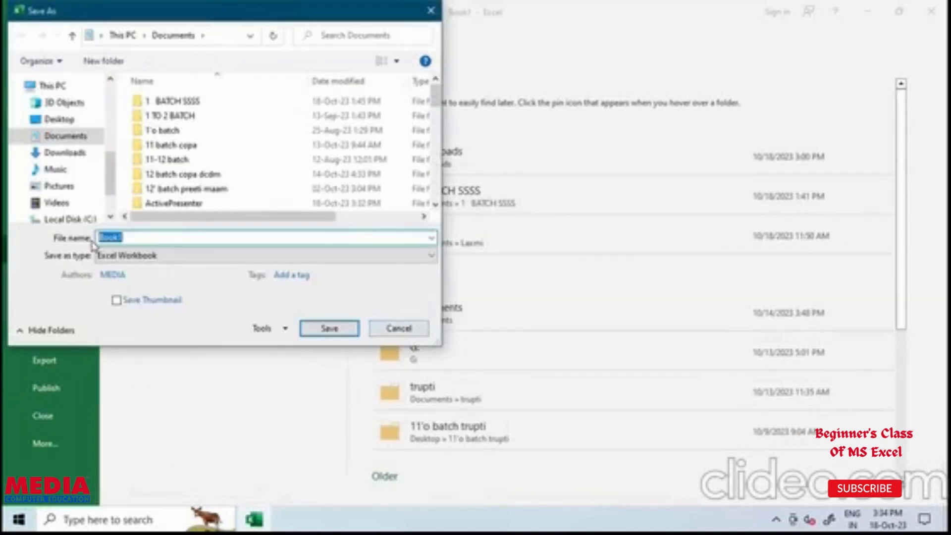
text(excel file)
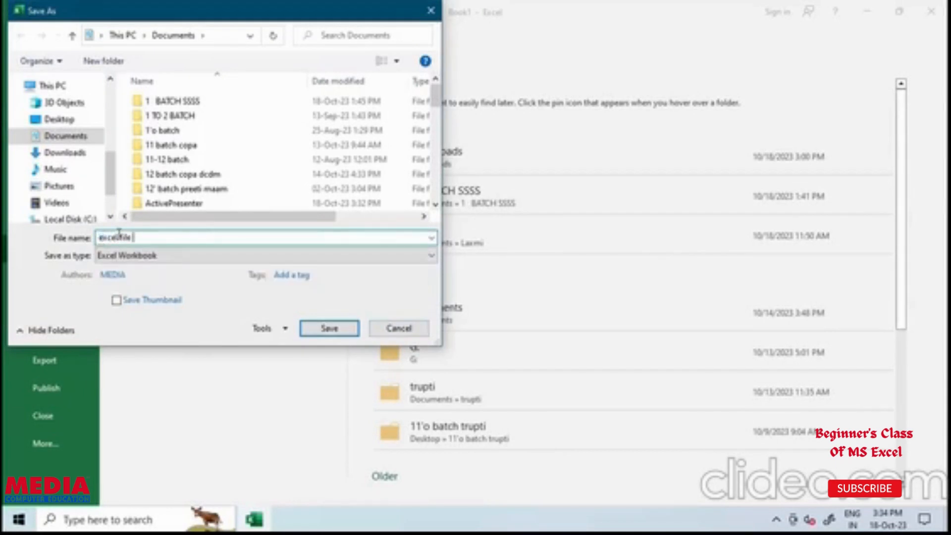
click(333, 337)
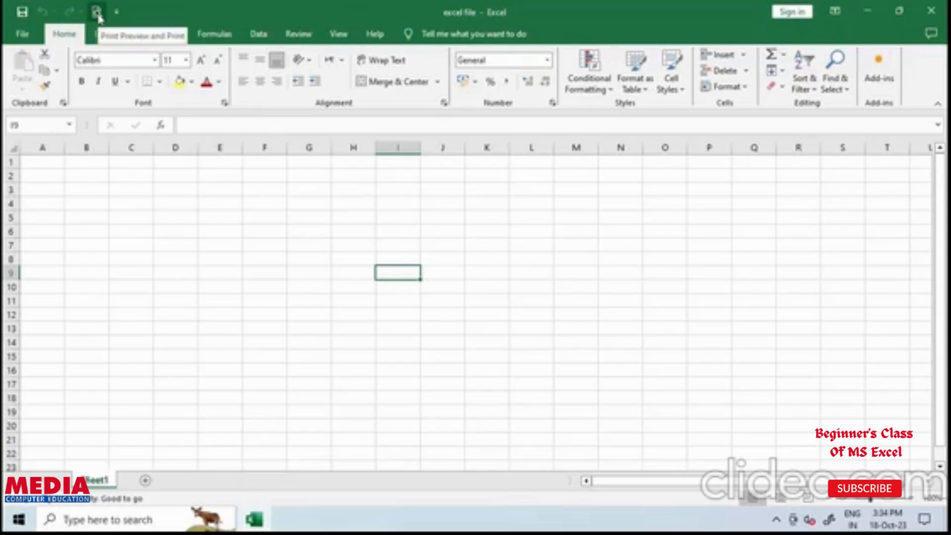
Examine the Quick Access Toolbar options, the File page, and the Insert, Page Layout, Formulas, Data, Review and View commands.
click(116, 11)
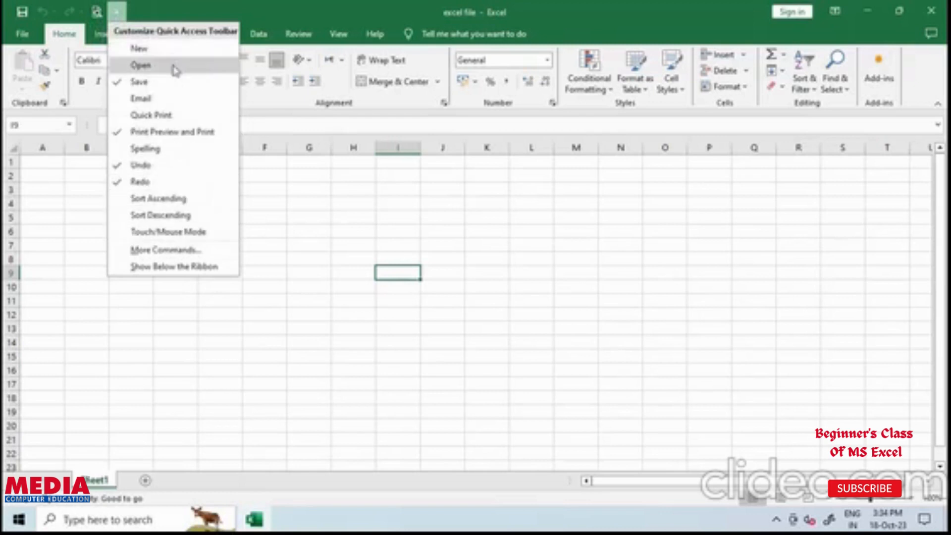
click(303, 230)
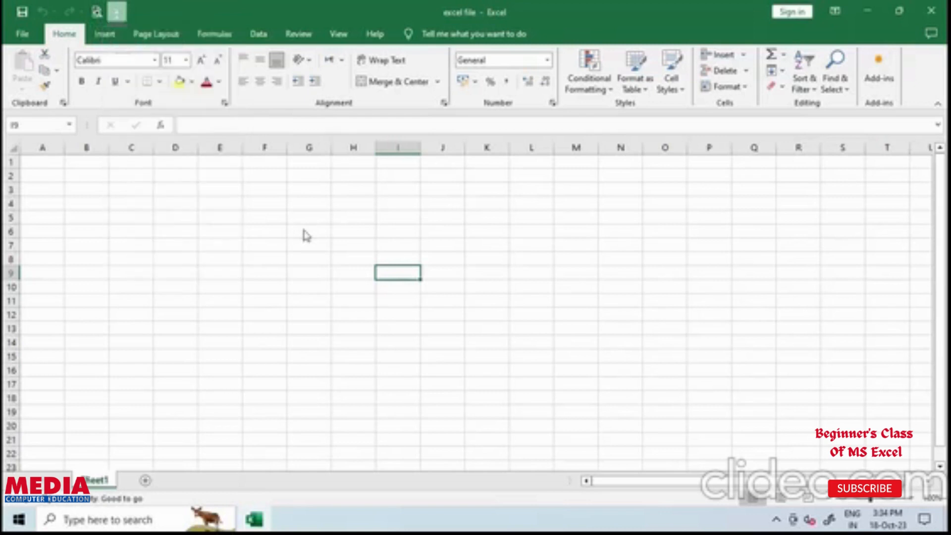
click(24, 34)
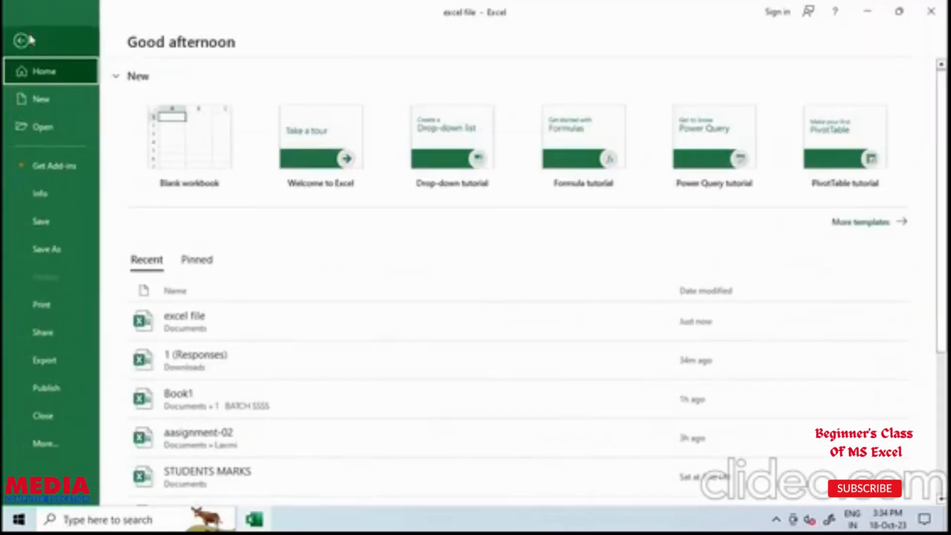
click(20, 44)
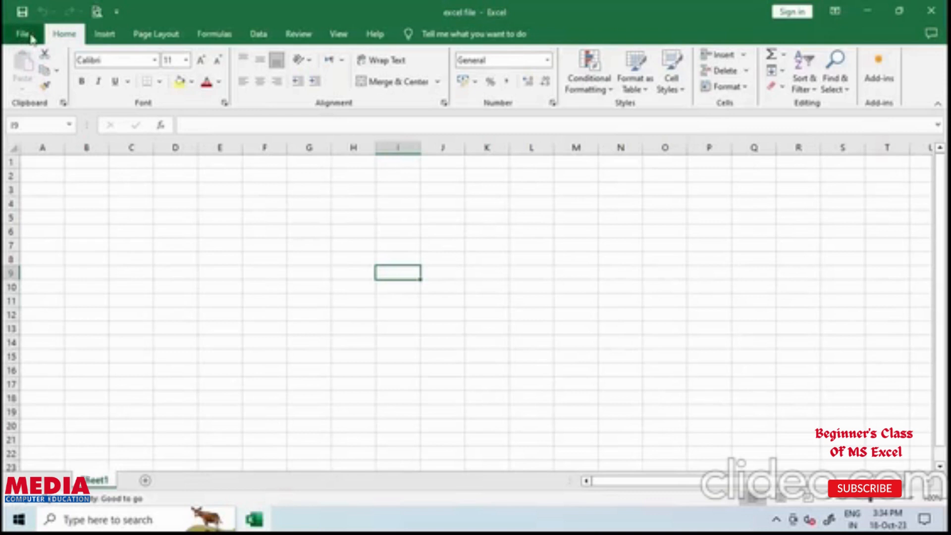
click(104, 36)
click(158, 36)
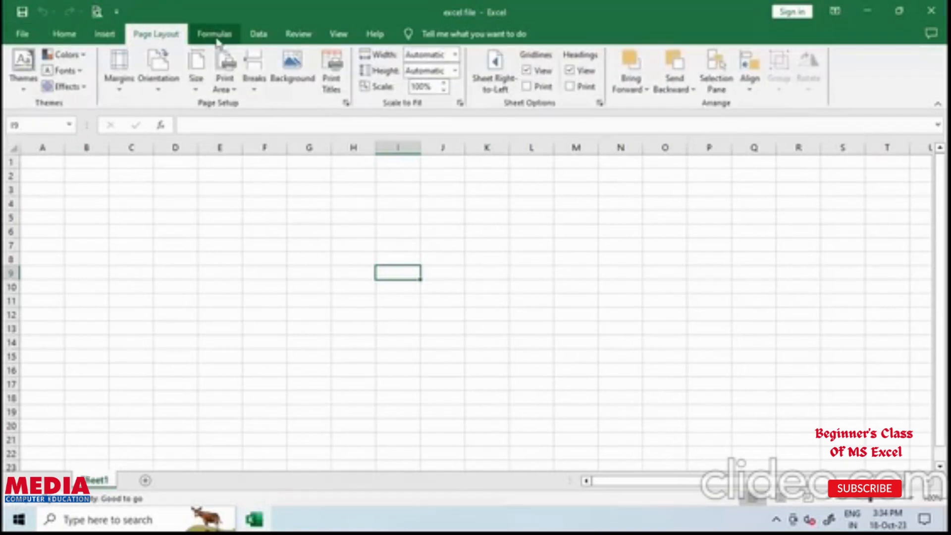
click(216, 36)
click(263, 36)
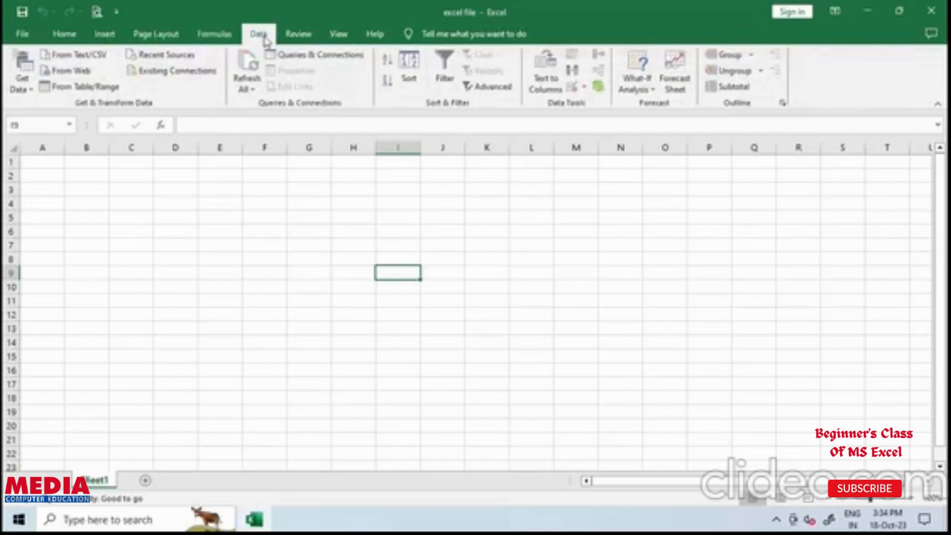
click(298, 36)
click(340, 35)
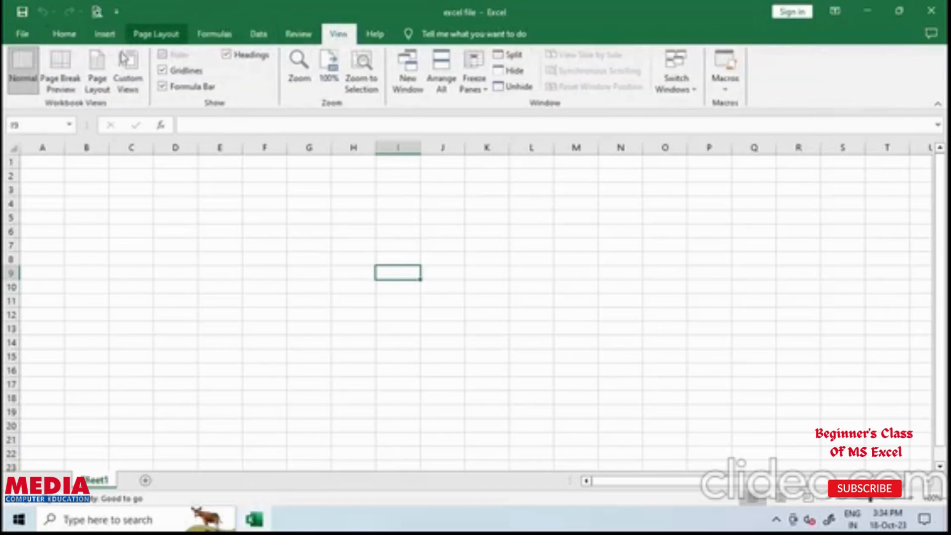
click(70, 38)
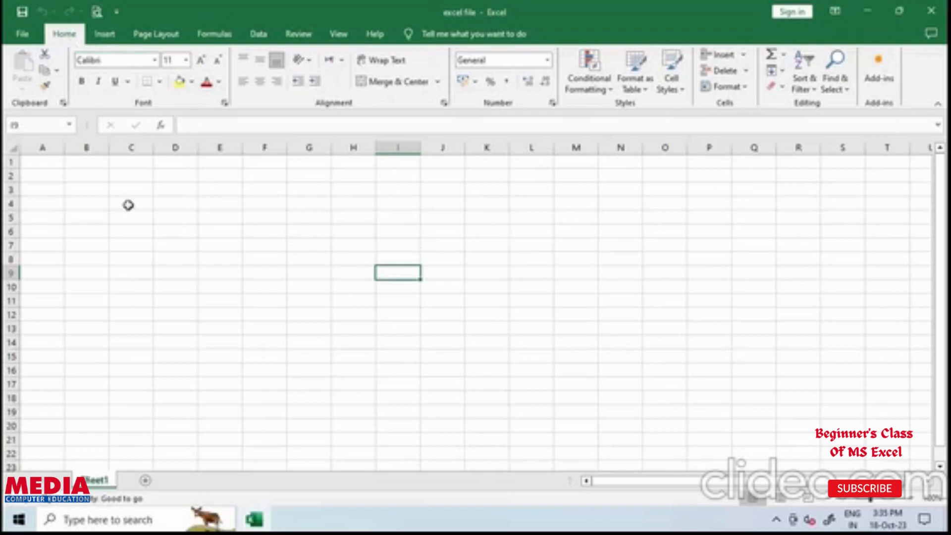
drag(127, 204, 565, 304)
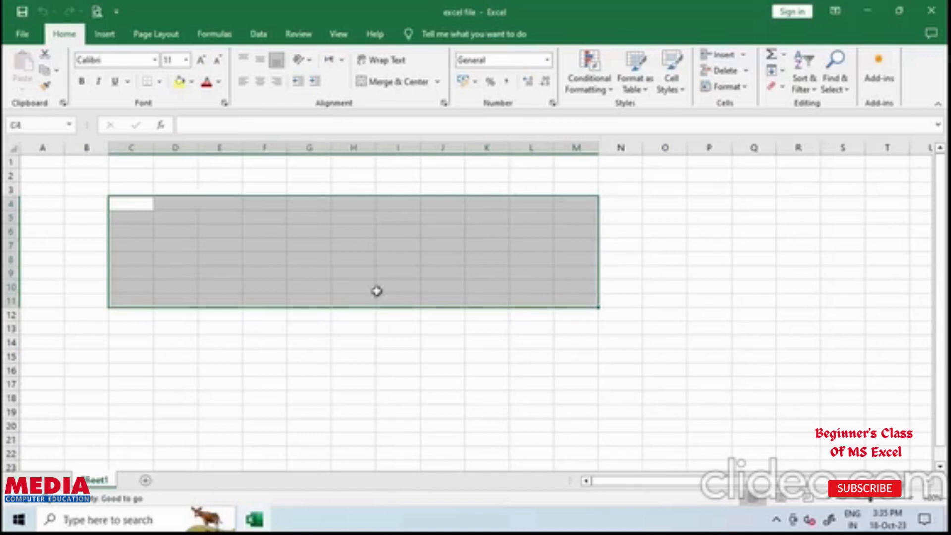
drag(178, 215, 579, 281)
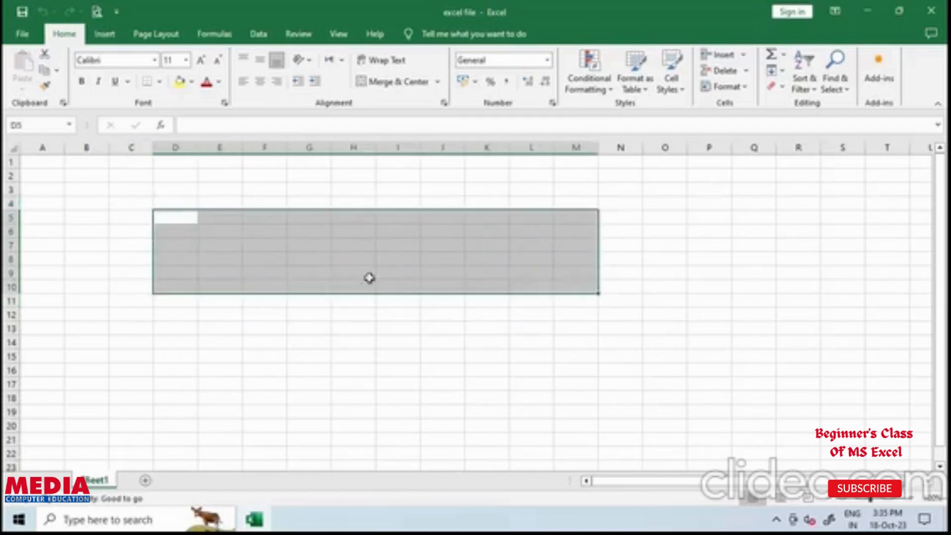
click(191, 242)
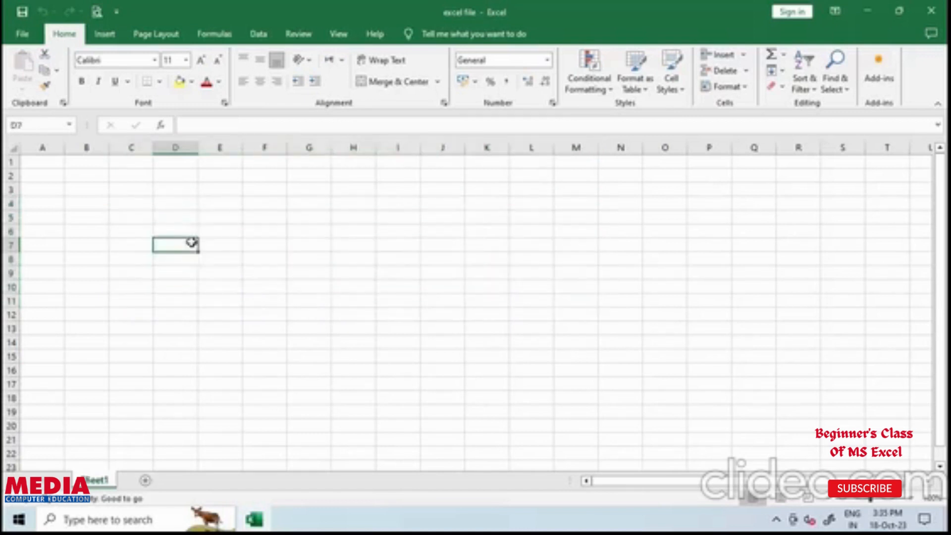
click(144, 194)
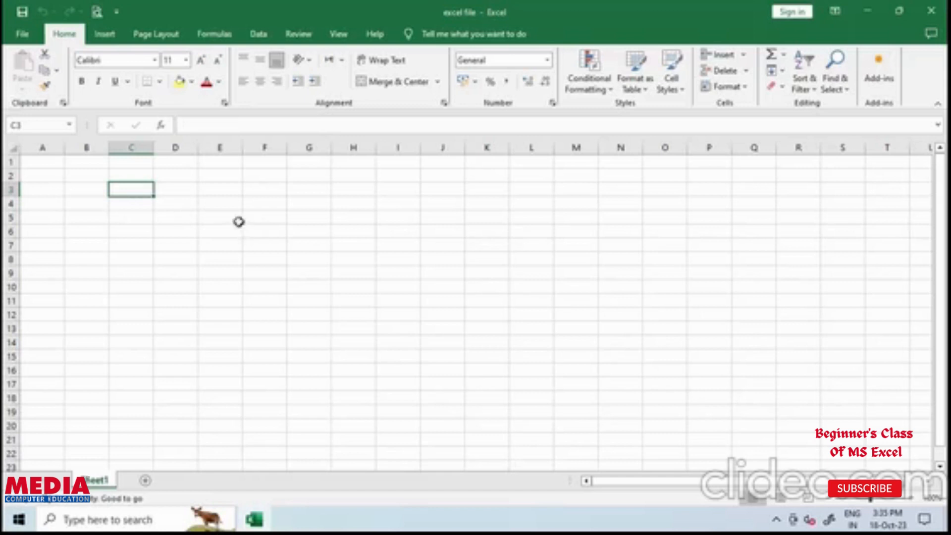
drag(166, 175, 518, 288)
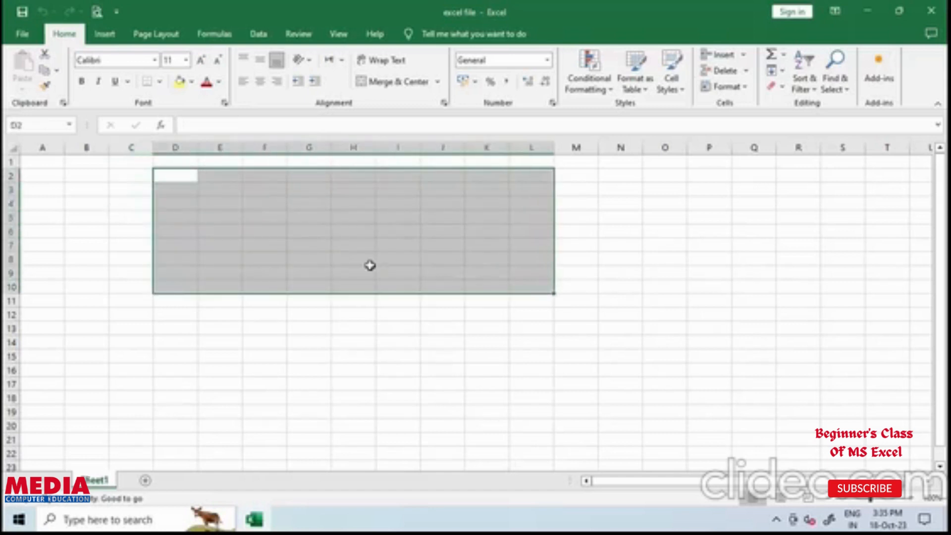
click(130, 247)
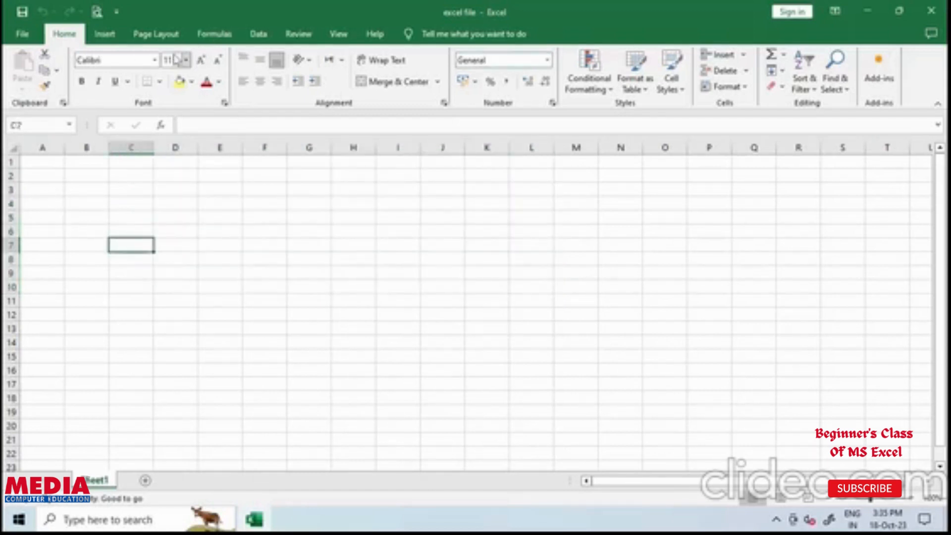
click(105, 40)
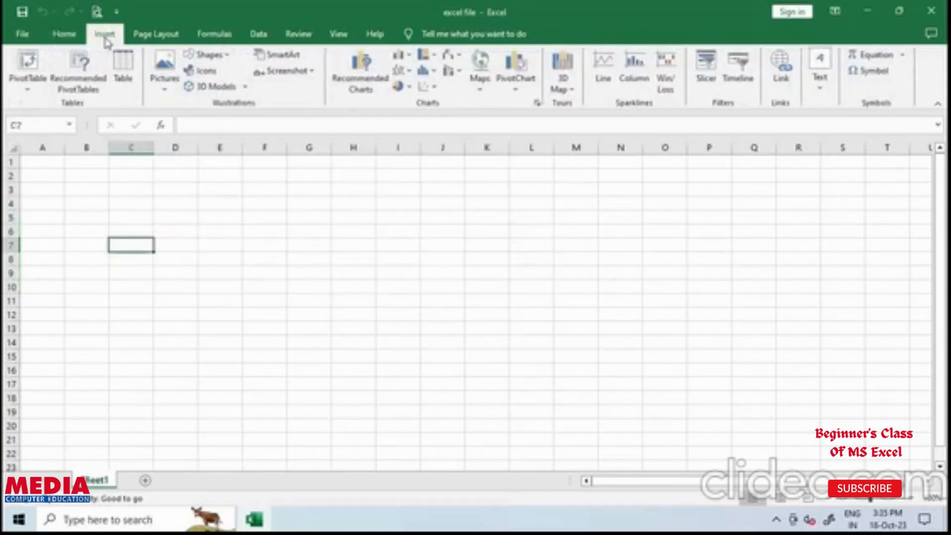
click(72, 40)
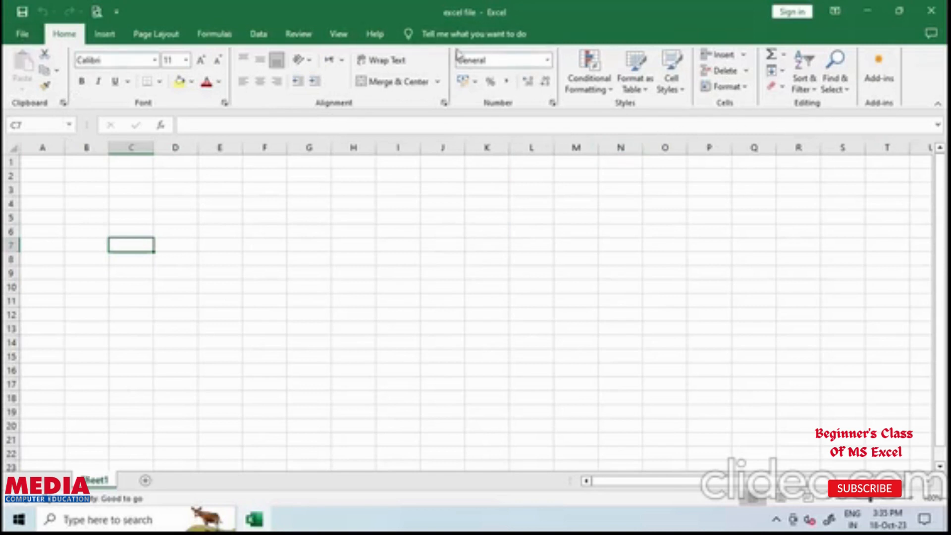
Minimize and reopen the workbook window, and switch it to a smaller size and back to maximized.
click(866, 12)
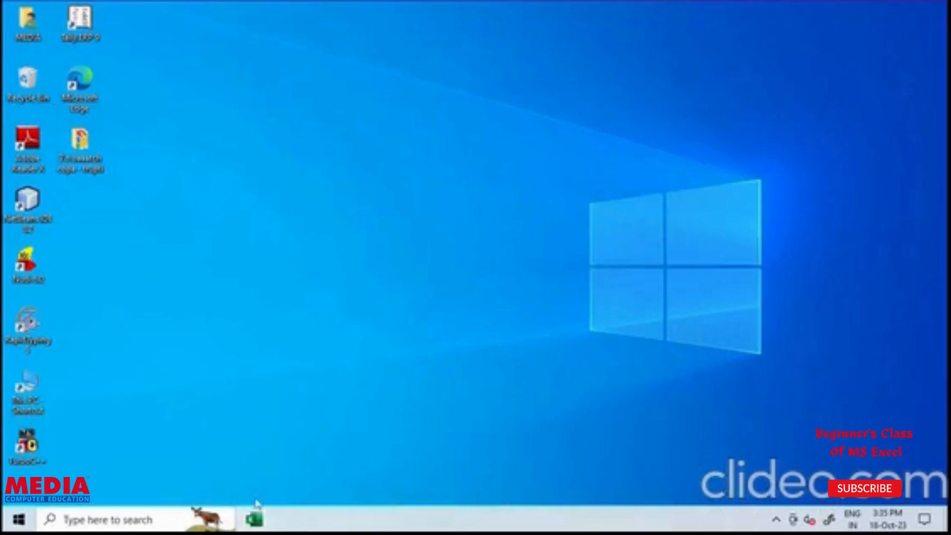
click(254, 518)
click(896, 11)
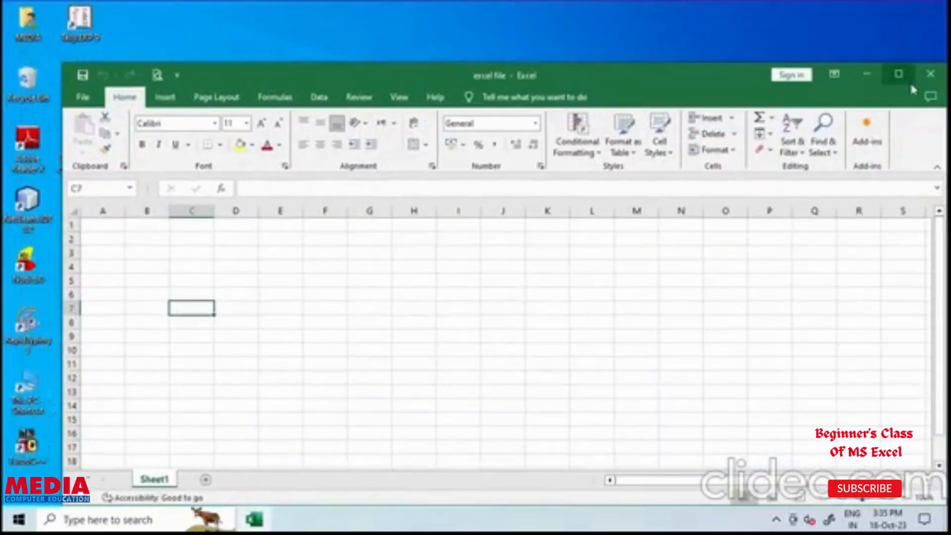
click(908, 79)
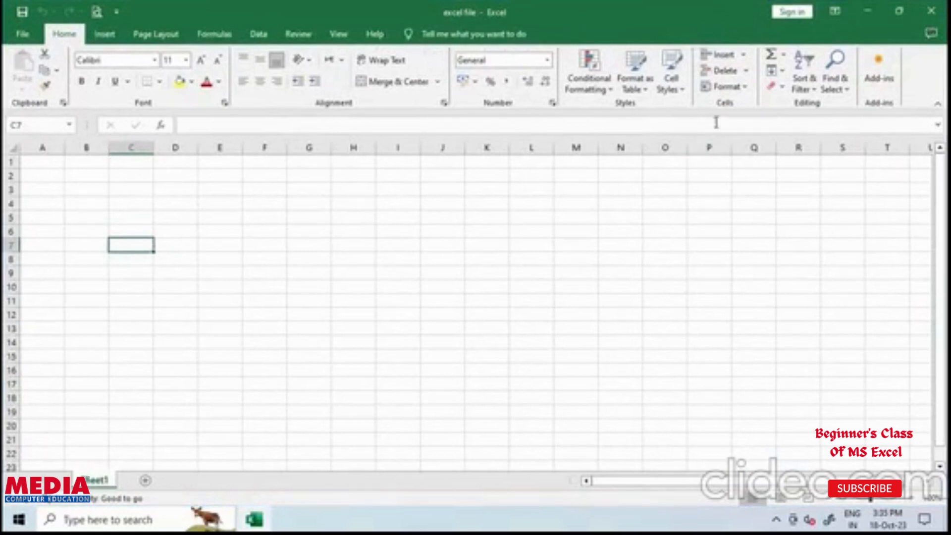
Set the ribbon display to Auto-hide Ribbon and switch it back to Show Tabs and Commands.
click(835, 12)
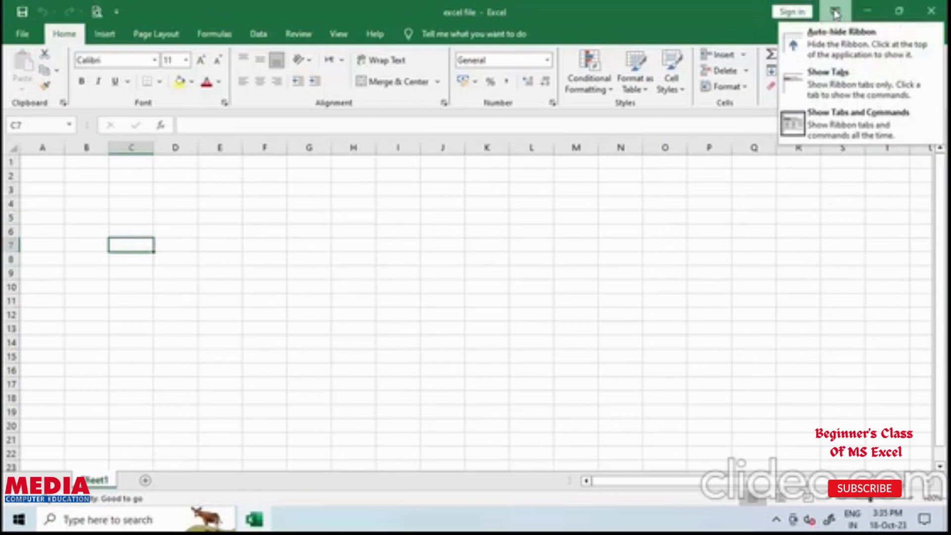
click(840, 33)
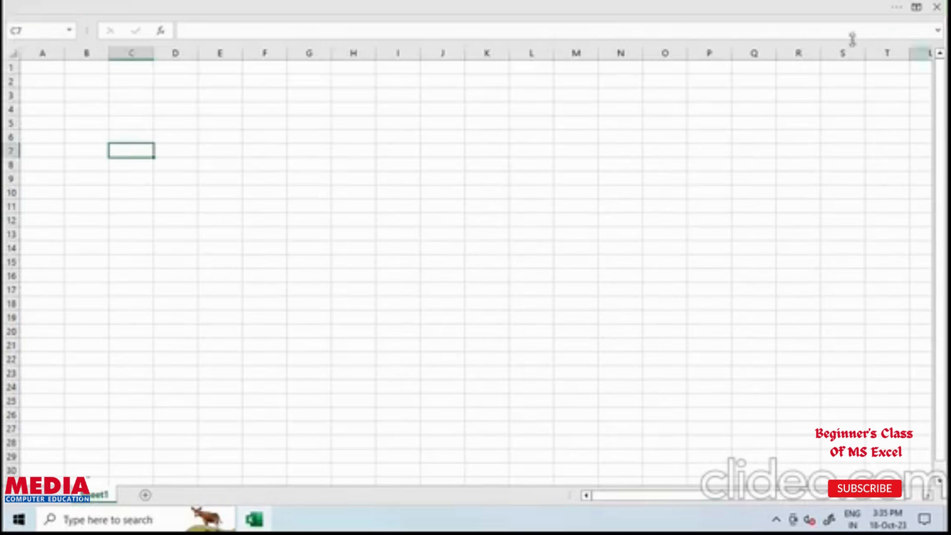
click(896, 10)
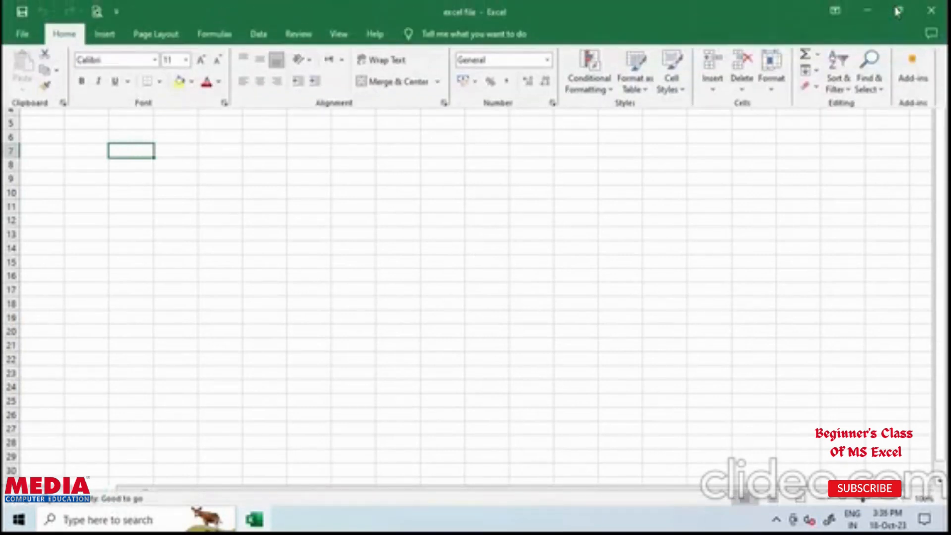
click(833, 12)
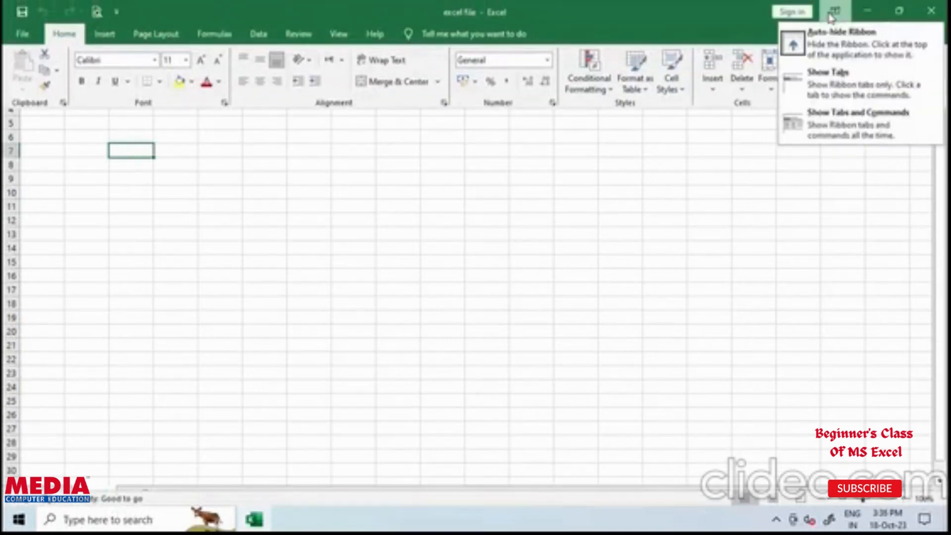
click(846, 133)
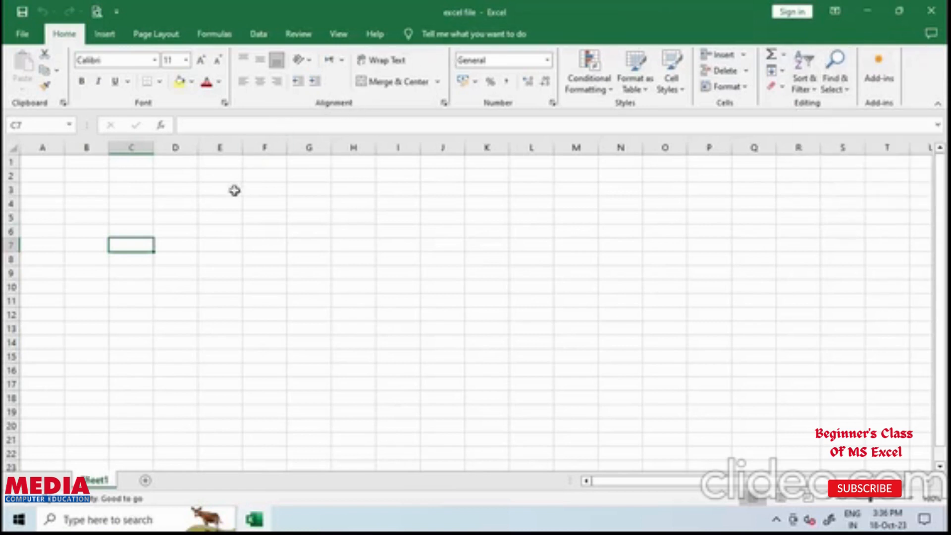
click(214, 242)
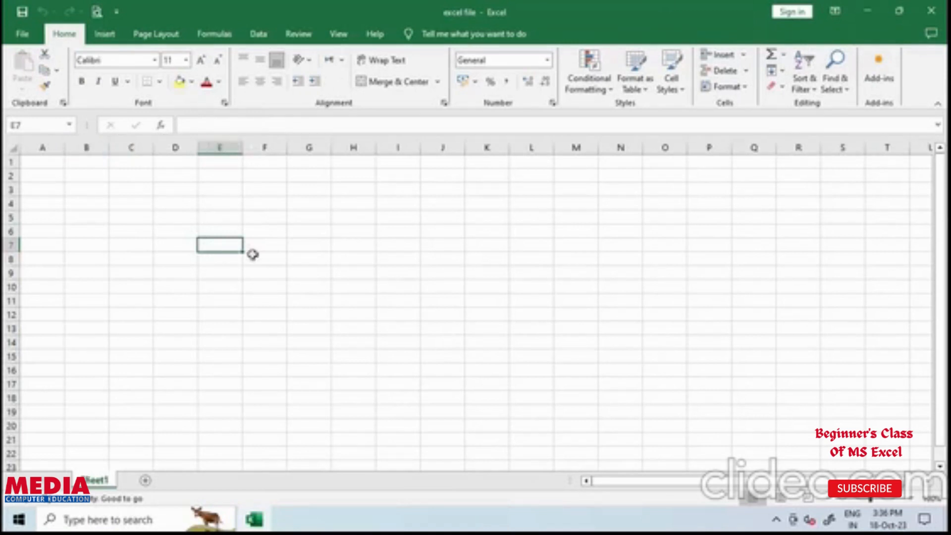
Enter "media" in cell G8 through the formula bar.
click(325, 257)
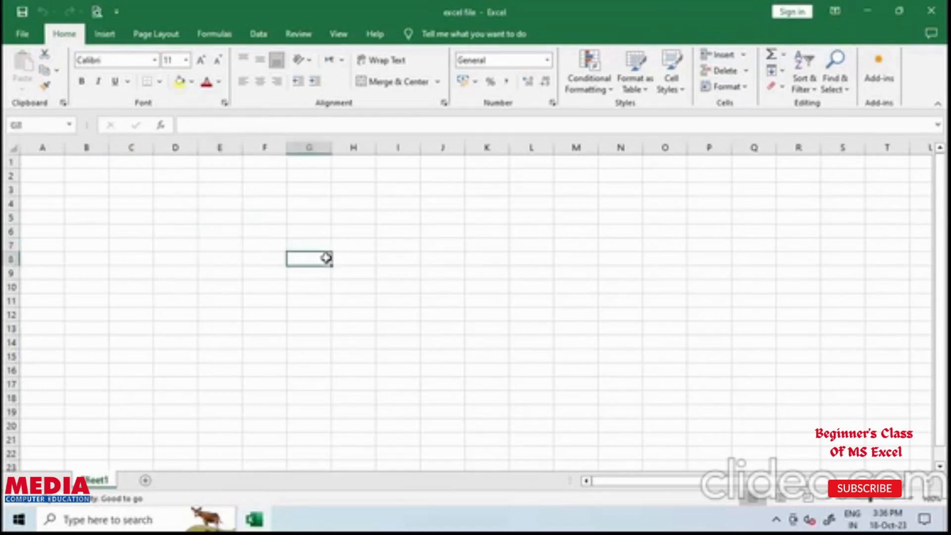
click(200, 123)
text(media)
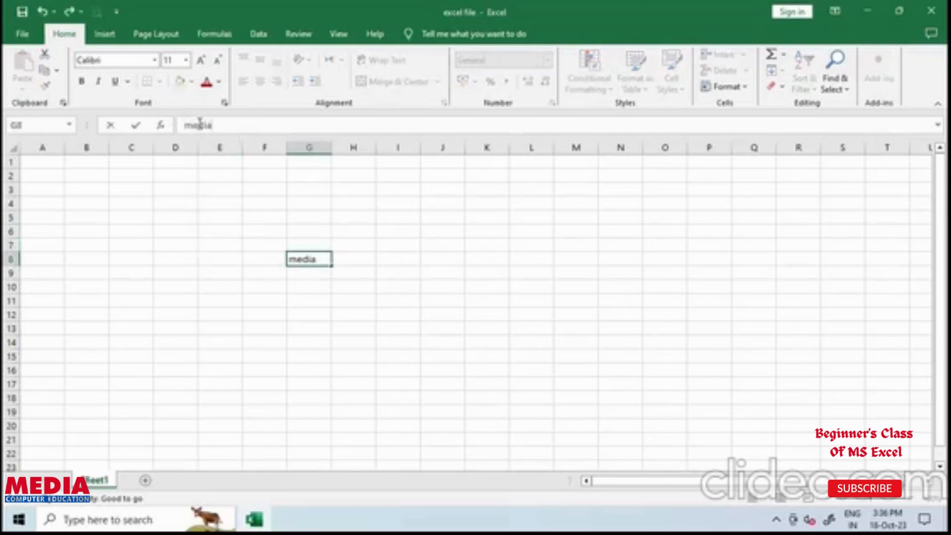
key(Return)
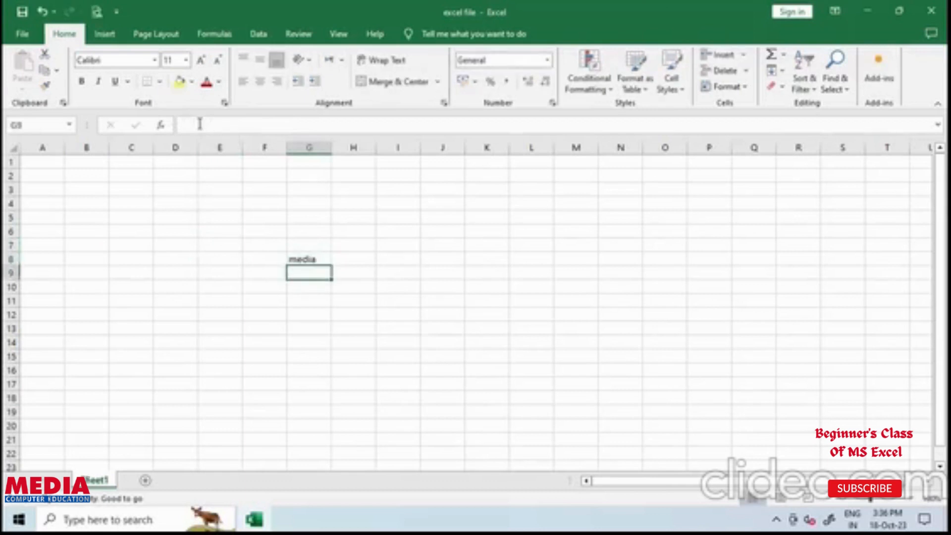
Select a few different cells, ending at E7, and enter "cell" directly in cell E7.
click(709, 298)
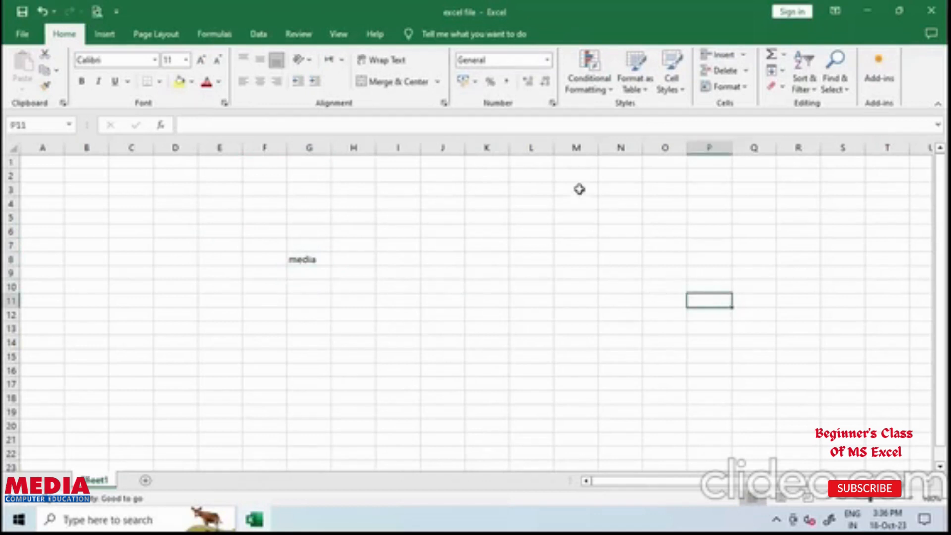
click(577, 188)
click(239, 239)
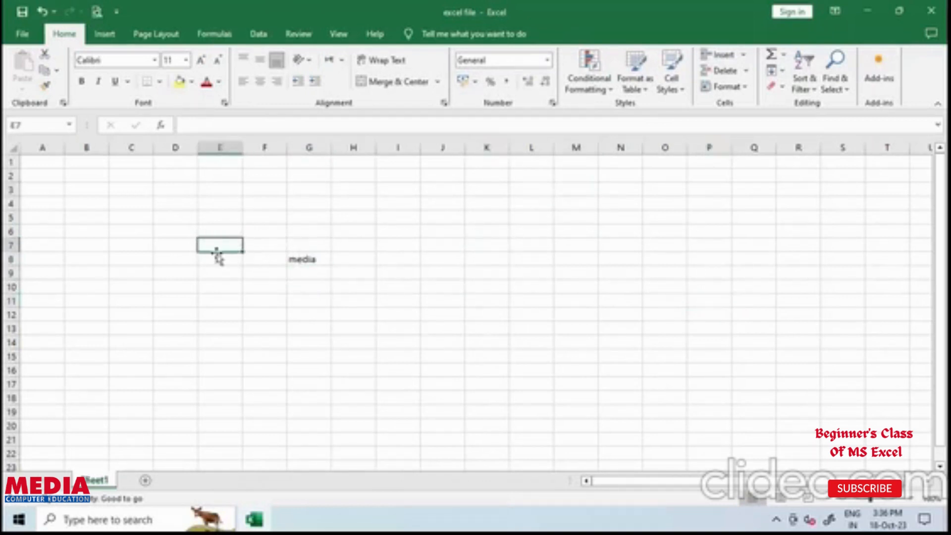
text(cell)
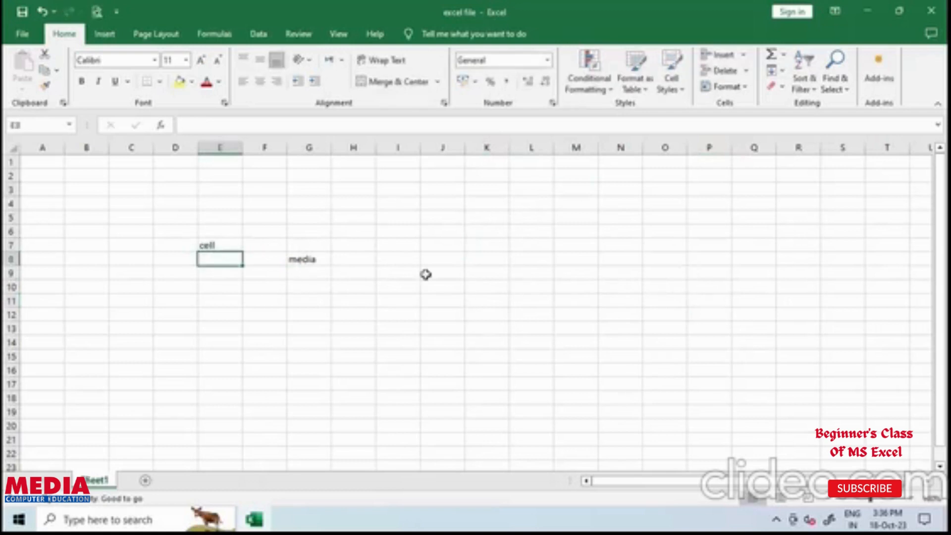
Clear the text from cells E7 and G8.
click(213, 245)
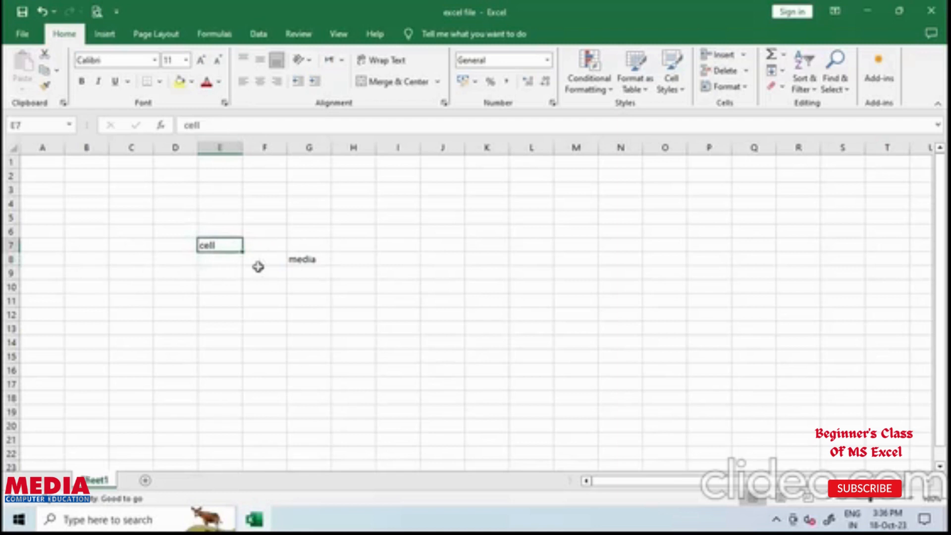
click(213, 252)
click(224, 243)
key(Delete)
key(Down)
key(Right)
key(Right)
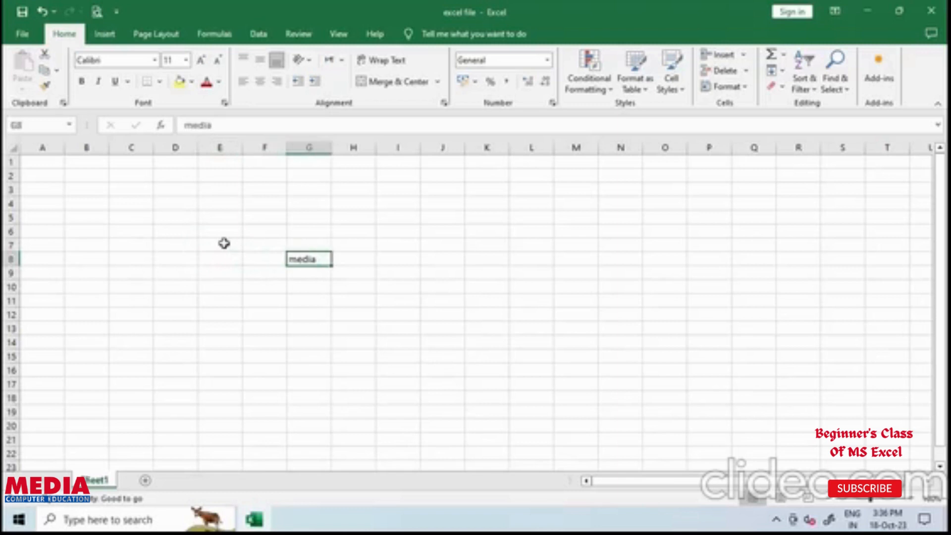
key(Delete)
Practise selecting cell ranges of different sizes on the sheet, including D4:K14, B3:I9 and C2:C17.
drag(55, 174, 721, 370)
click(442, 300)
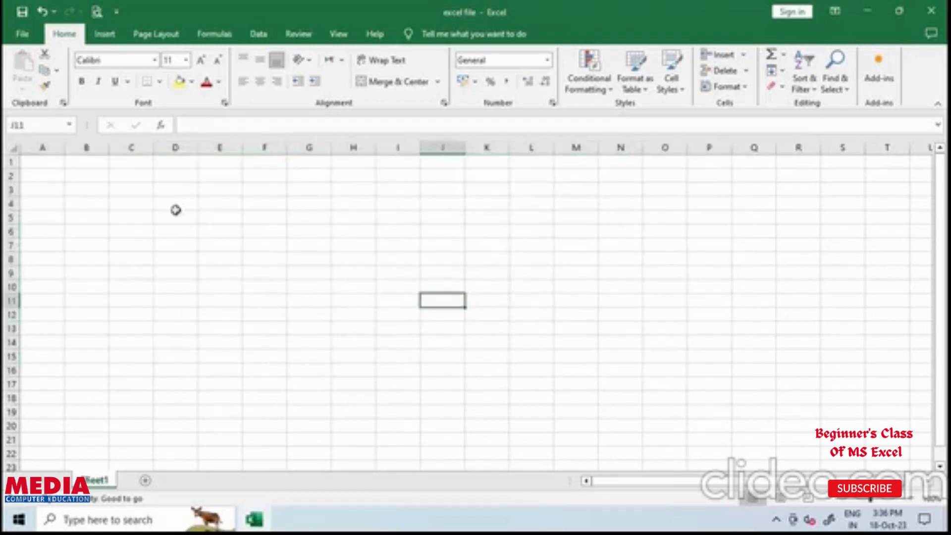
drag(164, 204, 498, 343)
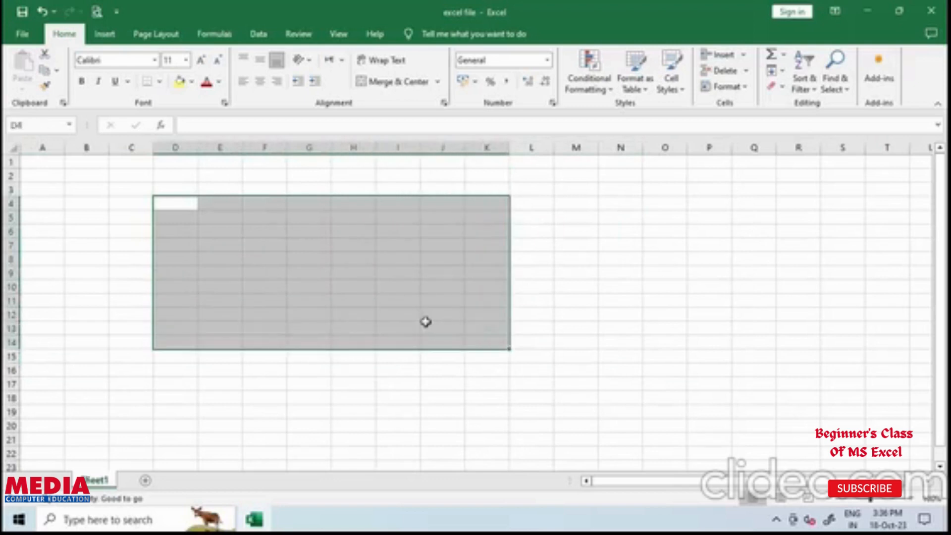
drag(119, 189, 312, 387)
click(388, 323)
drag(80, 187, 379, 271)
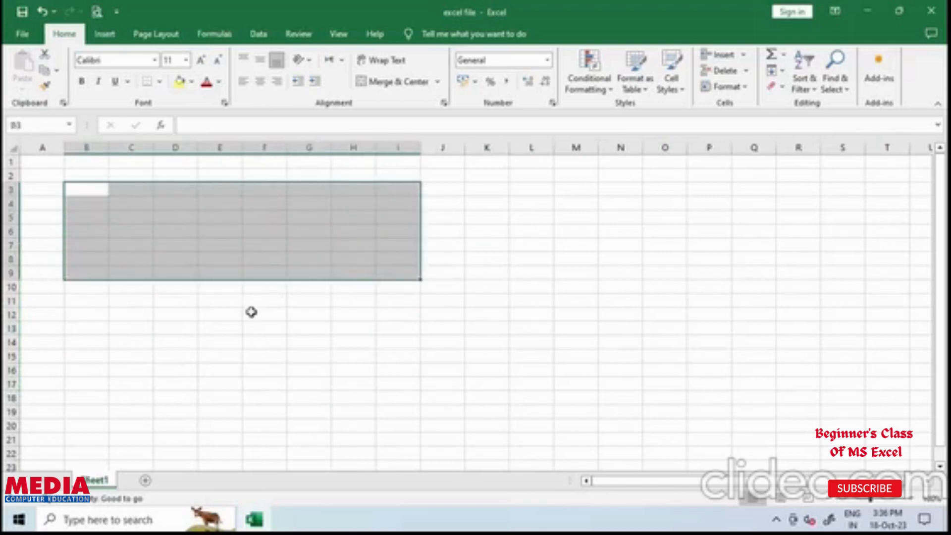
click(307, 329)
drag(144, 177, 144, 387)
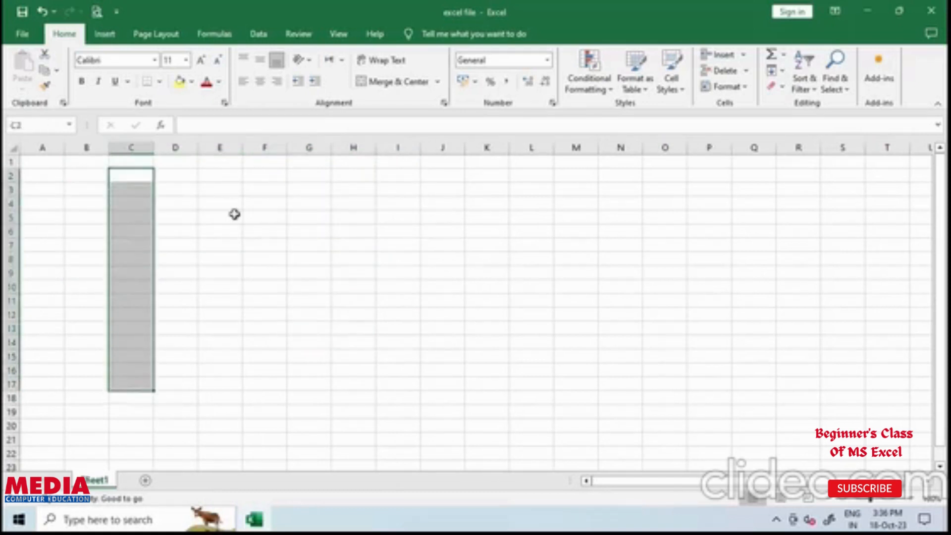
drag(234, 215, 495, 371)
drag(132, 258, 357, 300)
Select whole columns A, B and C in turn, a run of cells down column G, and cells A10:P10 across row 10.
click(42, 148)
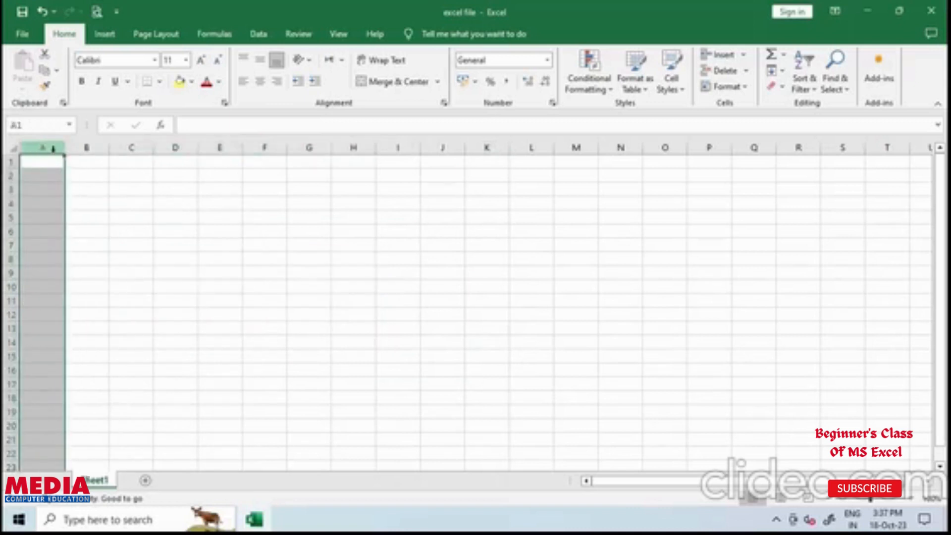
click(86, 147)
click(137, 149)
click(216, 156)
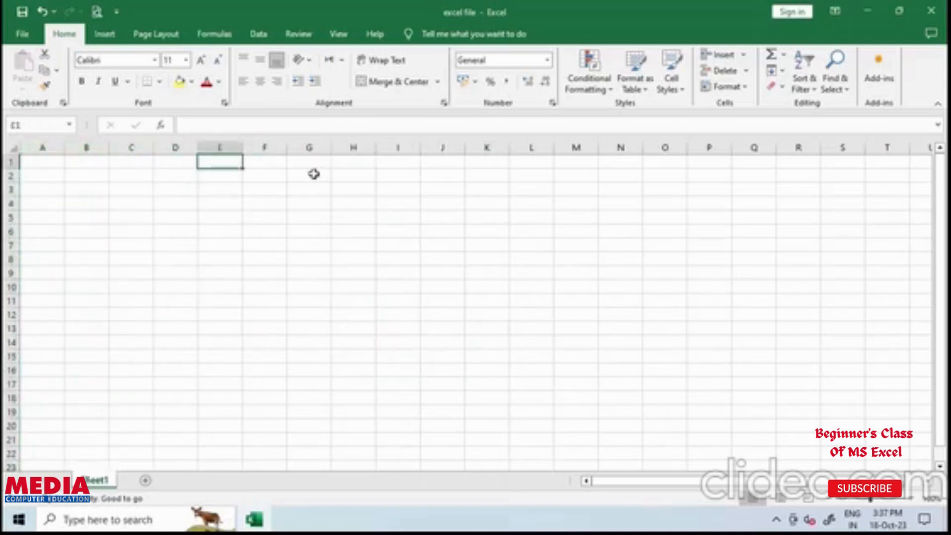
drag(300, 176, 317, 426)
drag(321, 193, 321, 398)
drag(63, 285, 722, 279)
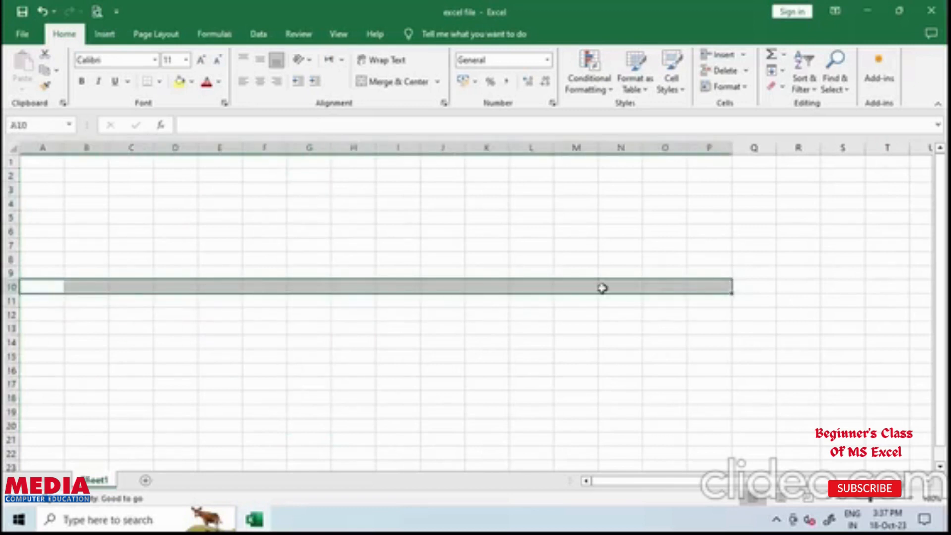
click(163, 255)
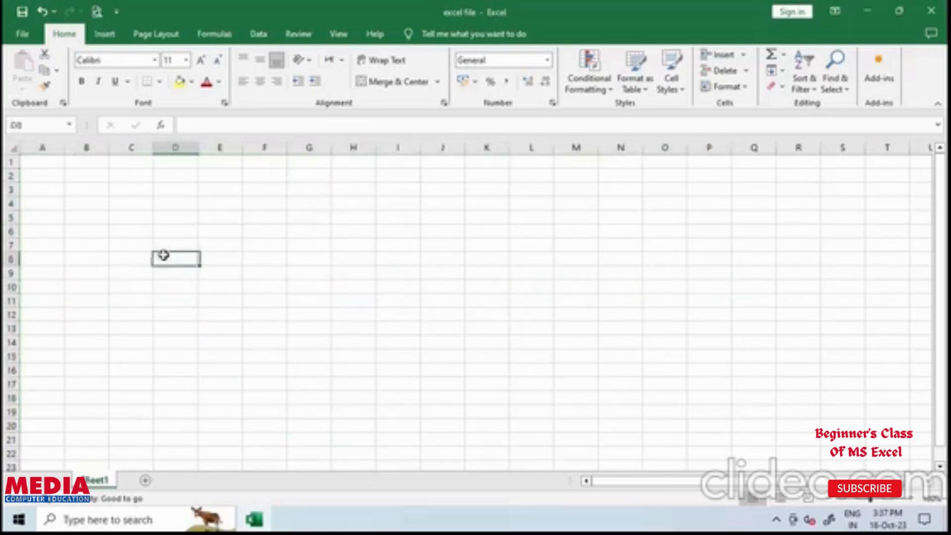
Select several adjoining whole columns at once, such as A through H.
click(40, 148)
drag(39, 148, 352, 179)
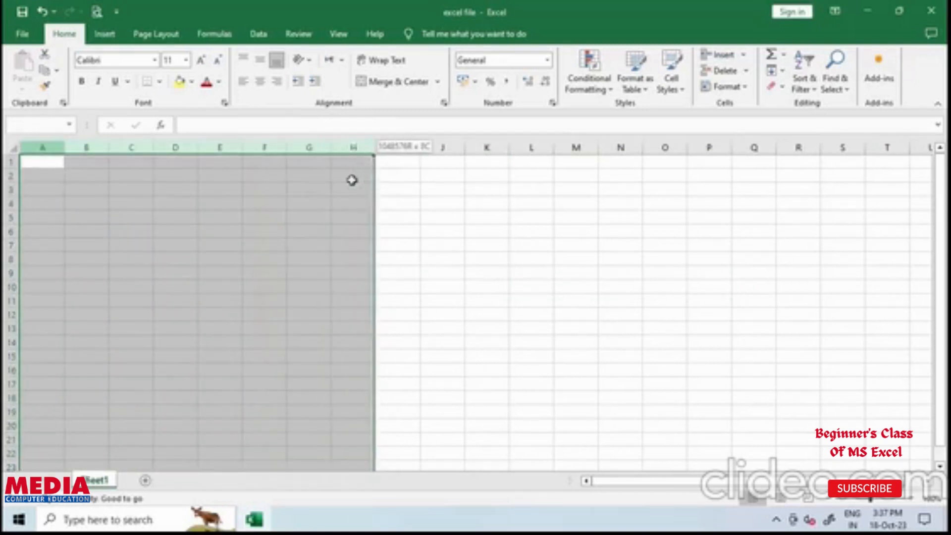
click(320, 259)
scroll(317, 317, up, 4)
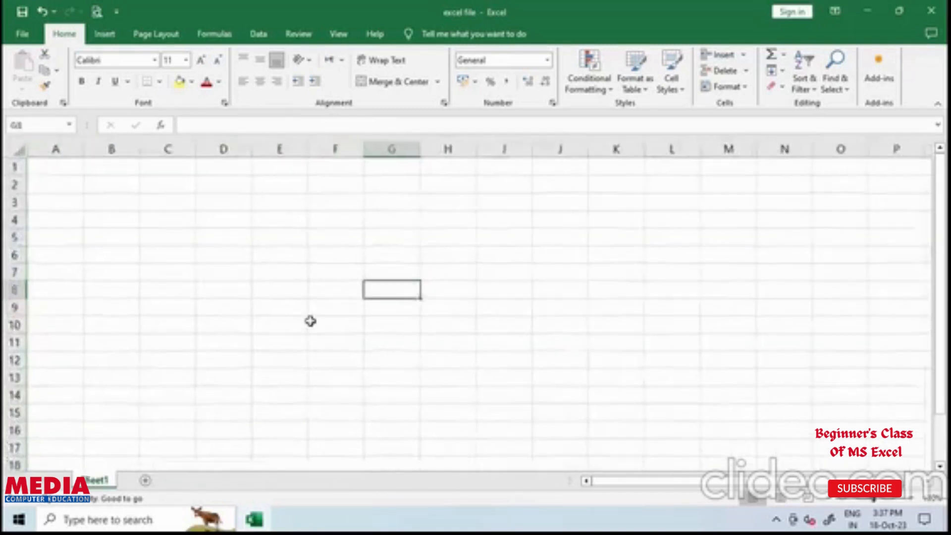
drag(62, 154, 441, 209)
Move cell by cell from F3 along row 3 past column Z, and go to cell AA1.
click(441, 211)
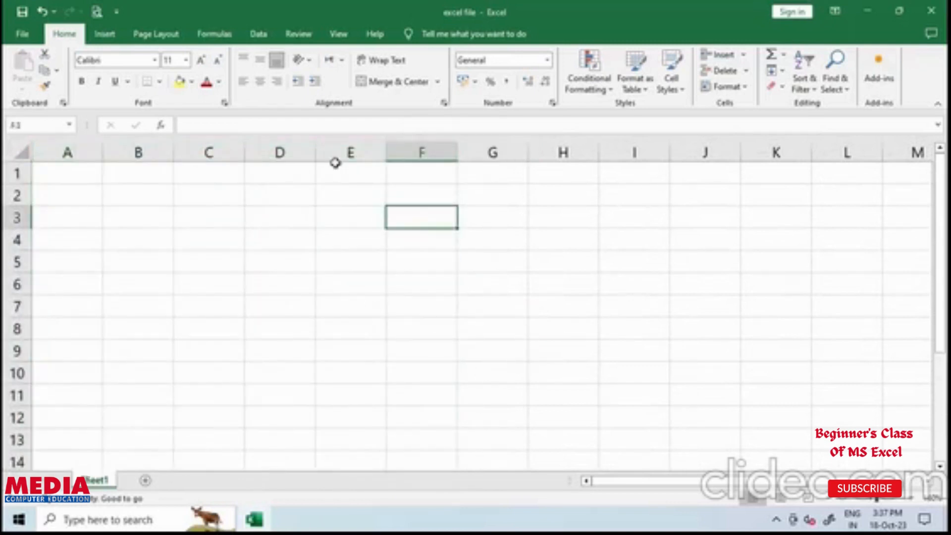
key(Right)
key(Right)
key(Right)
key(Right)
key(Right)
key(Right)
key(Right)
key(Right)
key(Right)
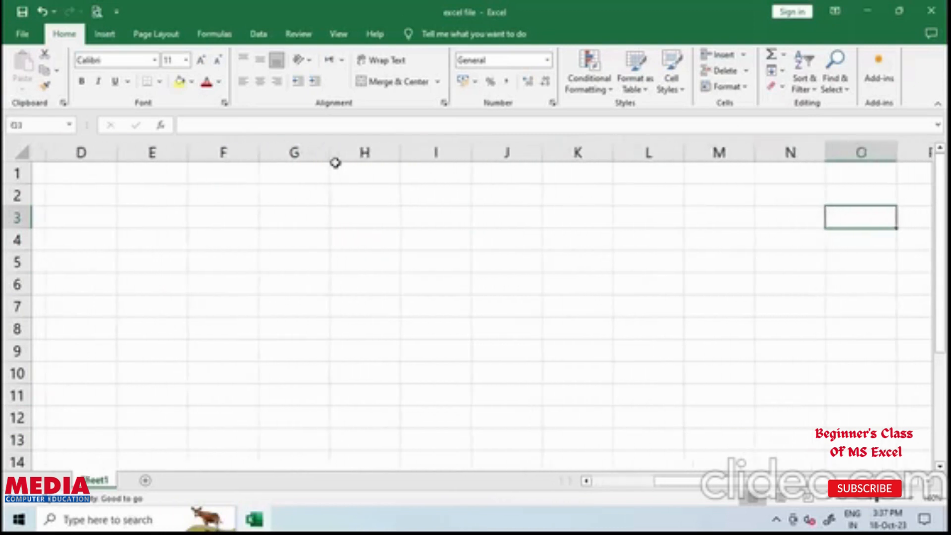
key(Right)
key(Right)
key(Right)
key(Right)
key(Right)
key(Right)
key(Right)
key(Right)
key(Right)
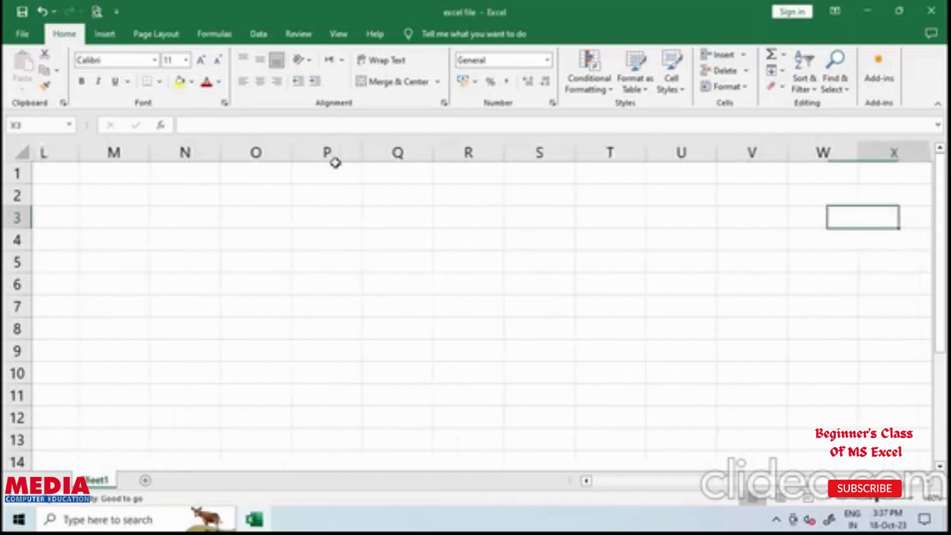
key(Right)
key(Right)
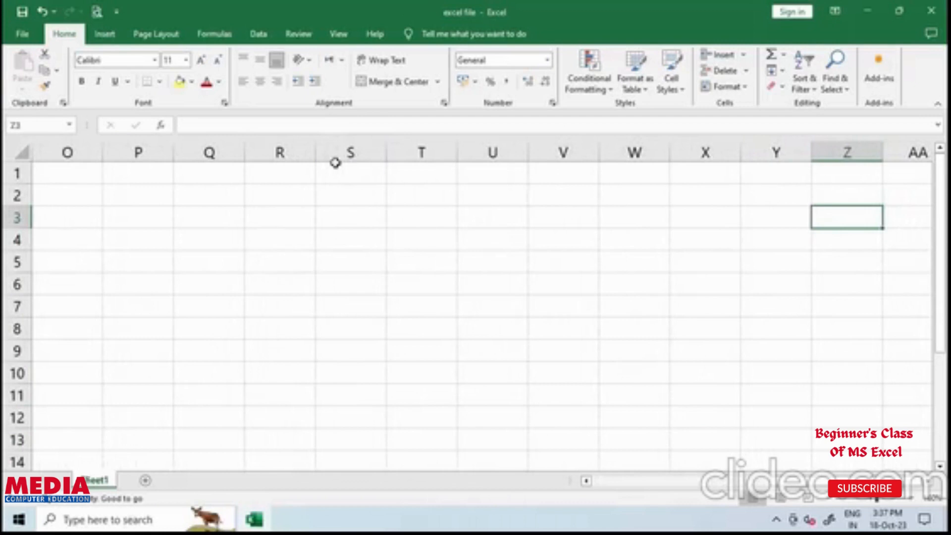
key(Right)
key(Right)
key(Left)
key(Up)
key(Up)
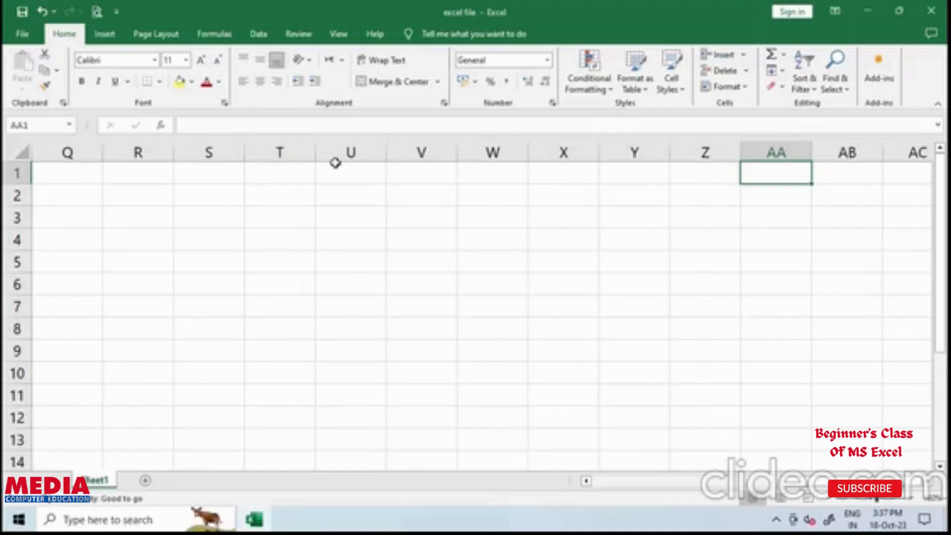
Examine how far the columns extend by moving along row 1 to BB1, on to the sheet's last column, and back to A1.
key(Right)
key(Right)
key(Right)
key(Right)
key(Right)
key(Right)
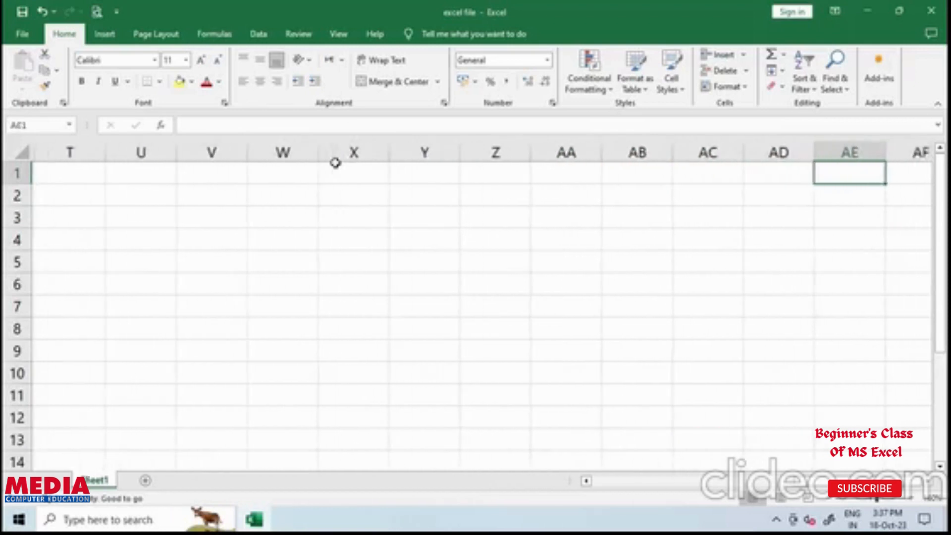
key(Right)
key(Right)
key(Right)
key(Right)
key(Right)
key(Right)
key(Right)
key(Right)
key(Right)
key(Right)
key(Right)
key(Right)
key(Right)
key(Right)
key(Right)
key(Right)
key(Right)
key(Right)
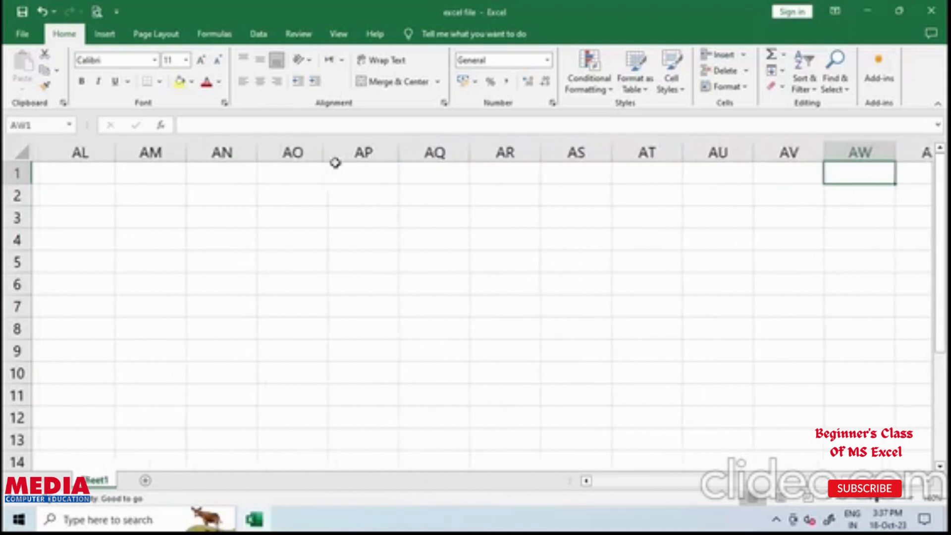
key(Right)
key(Right)
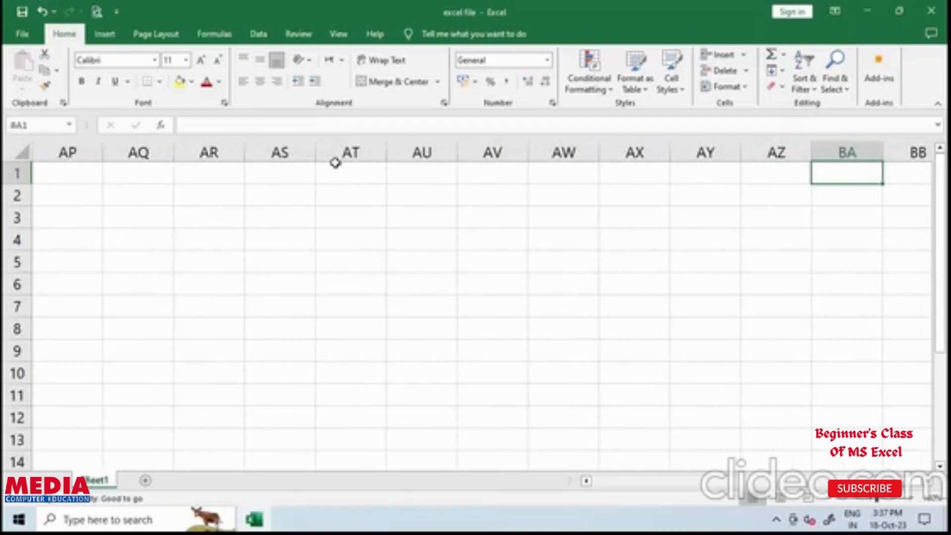
key(Right)
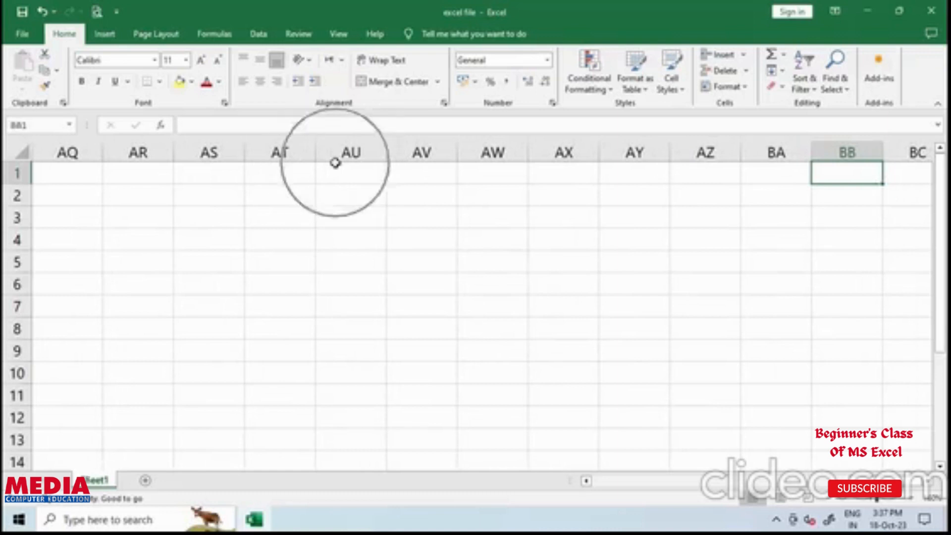
key(ctrl+Right)
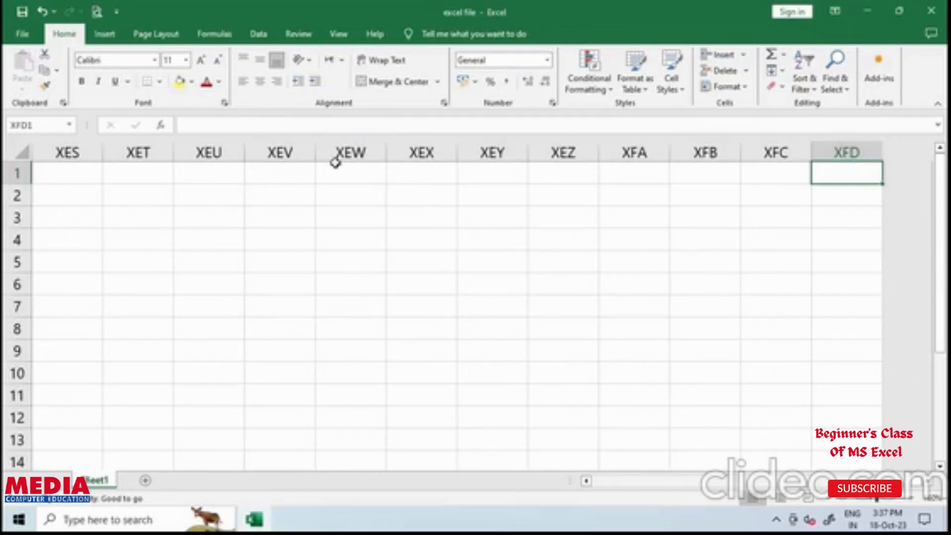
key(ctrl+Left)
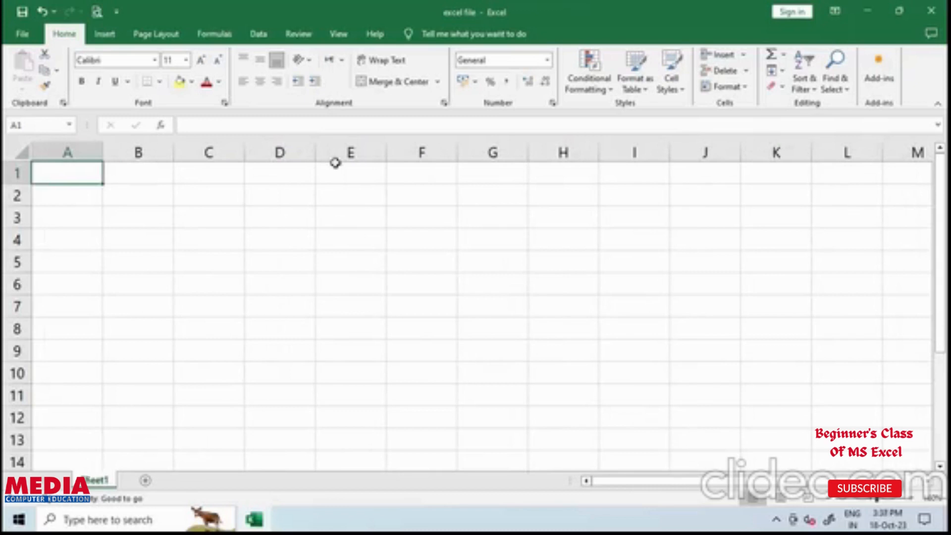
Examine how far the rows extend by moving down column A to A27, on to the sheet's last row, and back to A1.
key(Down)
key(Down)
key(Down)
key(Down)
key(Down)
key(Down)
key(Down)
key(Down)
key(Down)
key(Down)
key(Down)
key(Down)
key(Down)
key(Down)
key(Down)
key(Down)
key(Down)
key(Down)
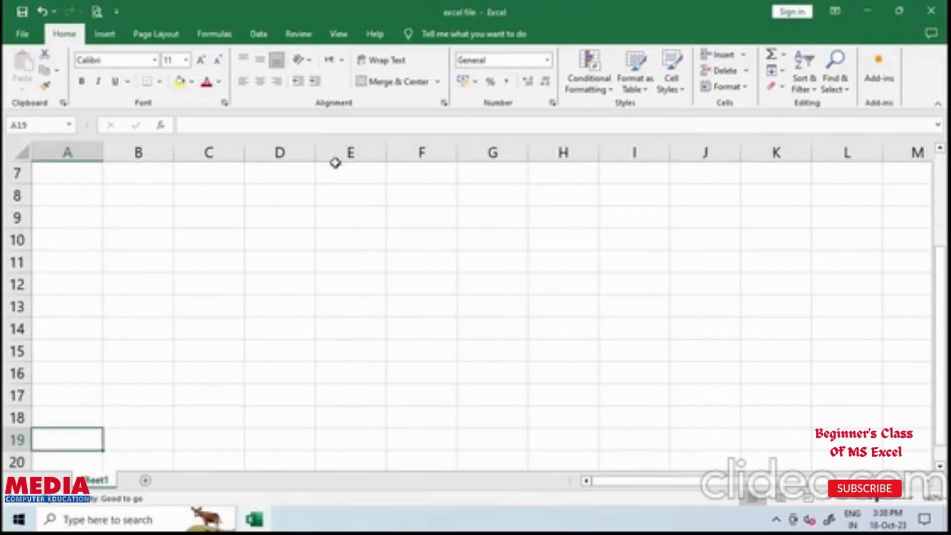
key(Down)
key(Down)
key(Down)
key(Down)
key(Down)
key(Down)
key(Down)
key(Down)
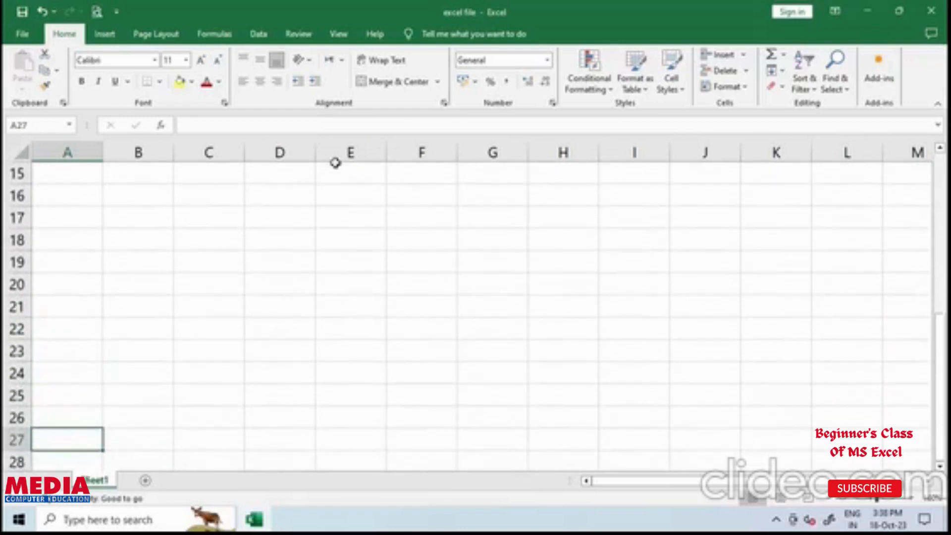
key(ctrl+Down)
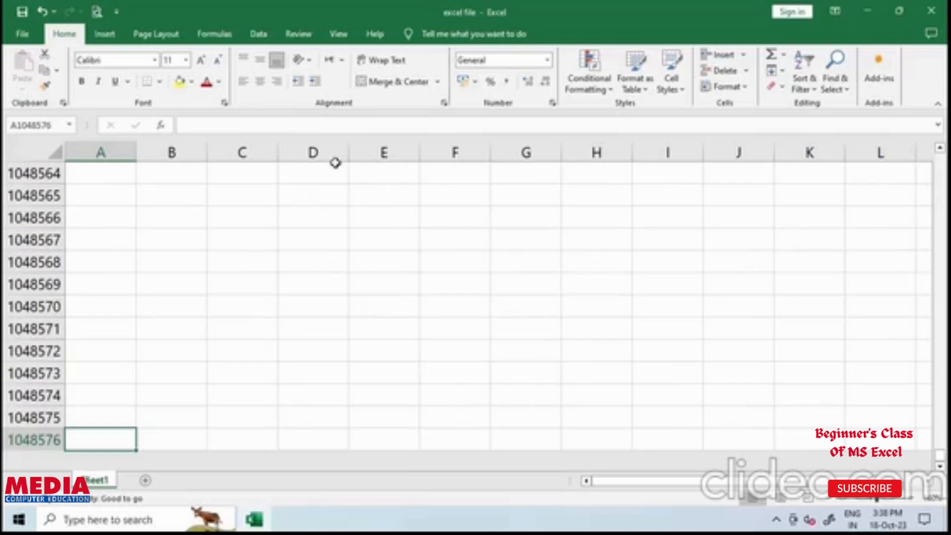
key(ctrl+Up)
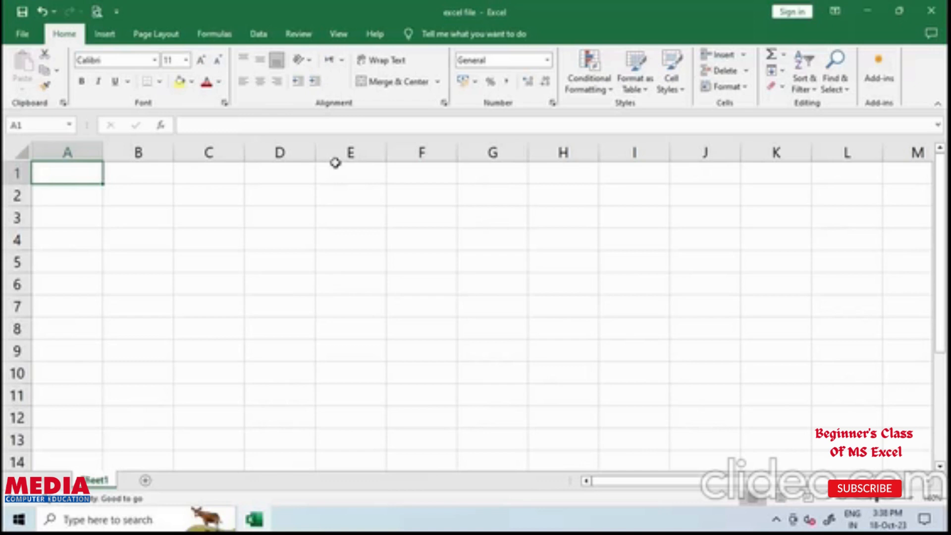
Enter 1 in A1 and 2 in B1, then extend the number series across row 1 to CO1.
text(1)
key(Tab)
text(2)
key(Tab)
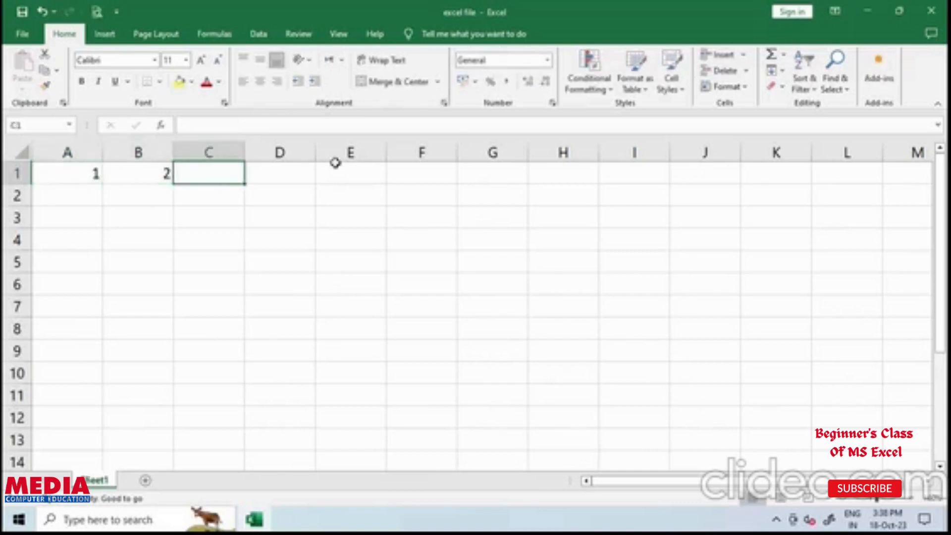
drag(70, 169, 143, 176)
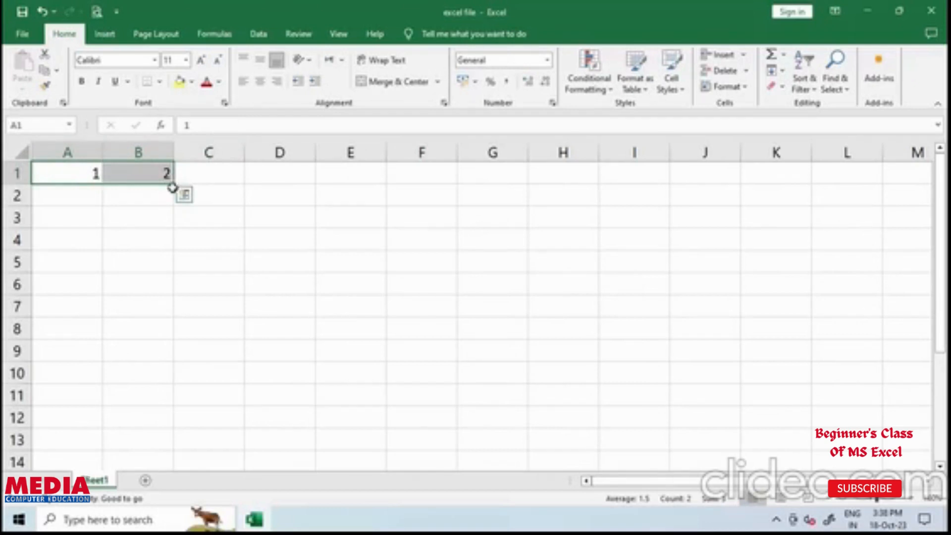
drag(172, 187, 773, 190)
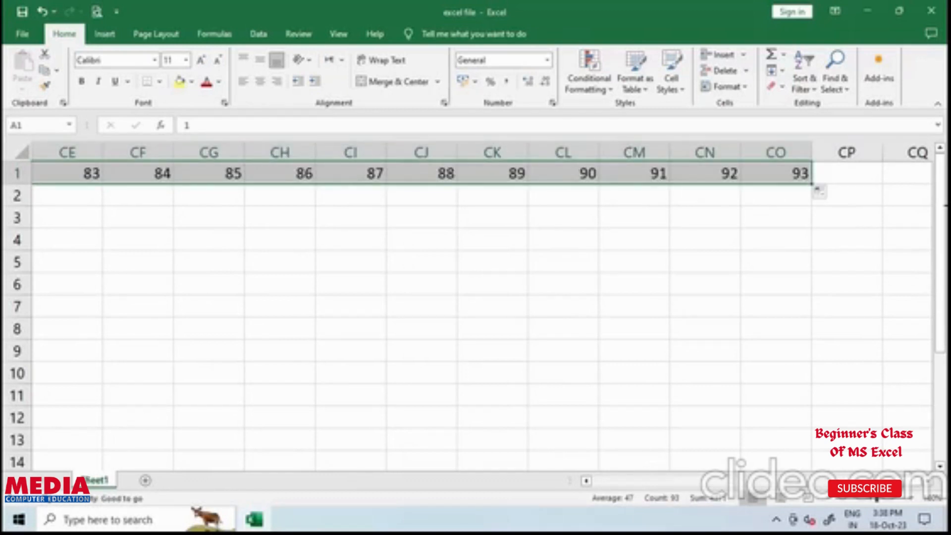
Clear the number series from row 1 and return to cell A1.
scroll(330, 208, left, 15)
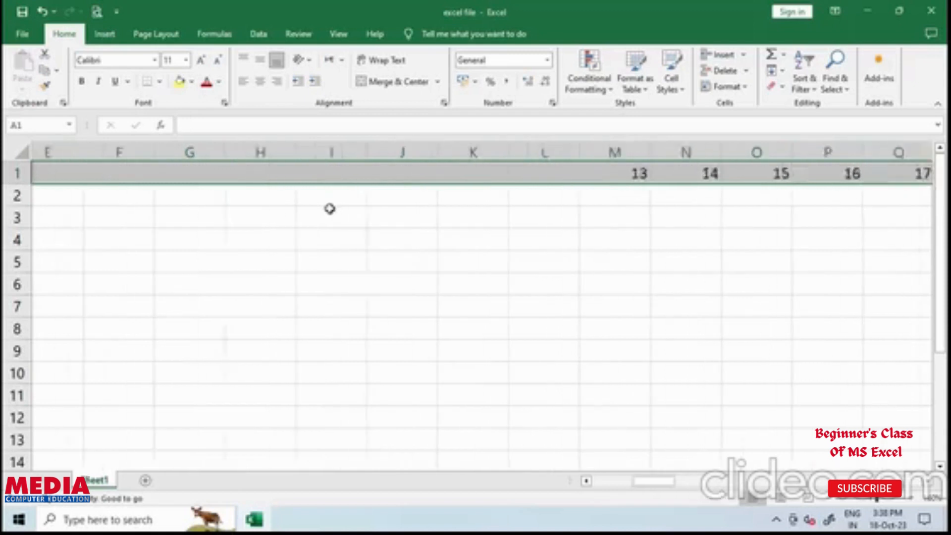
key(Down)
key(Up)
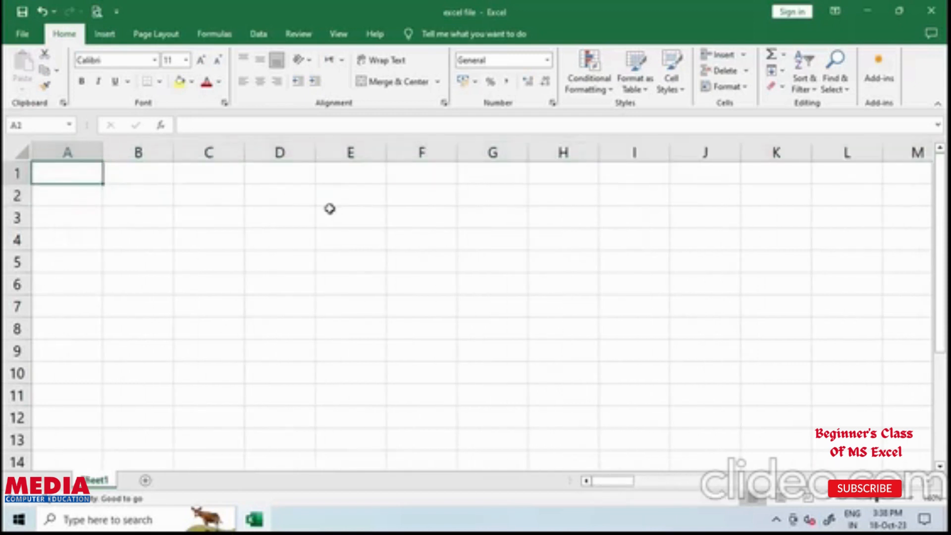
Enter 1 in A1 and fill a linear series along the row with step value 1 and stop value 20000.
text(1)
key(Return)
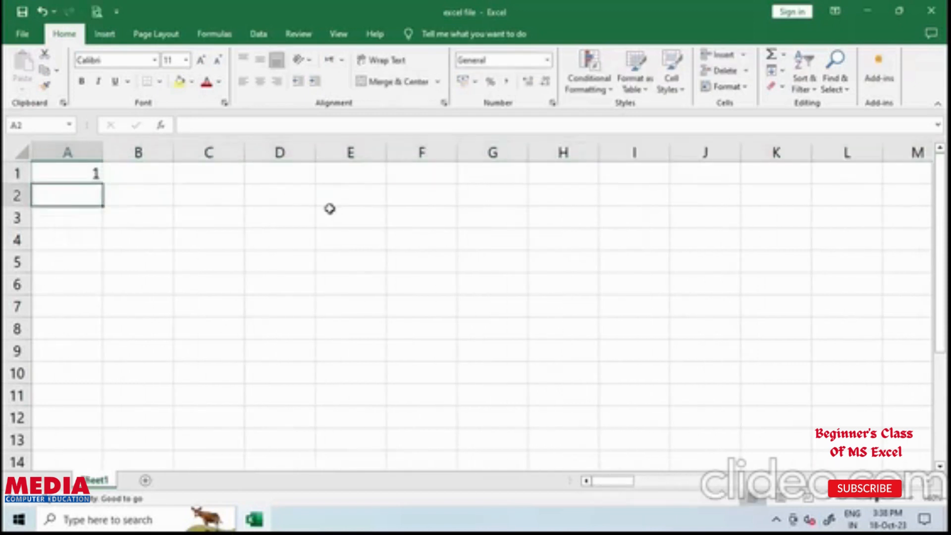
key(Up)
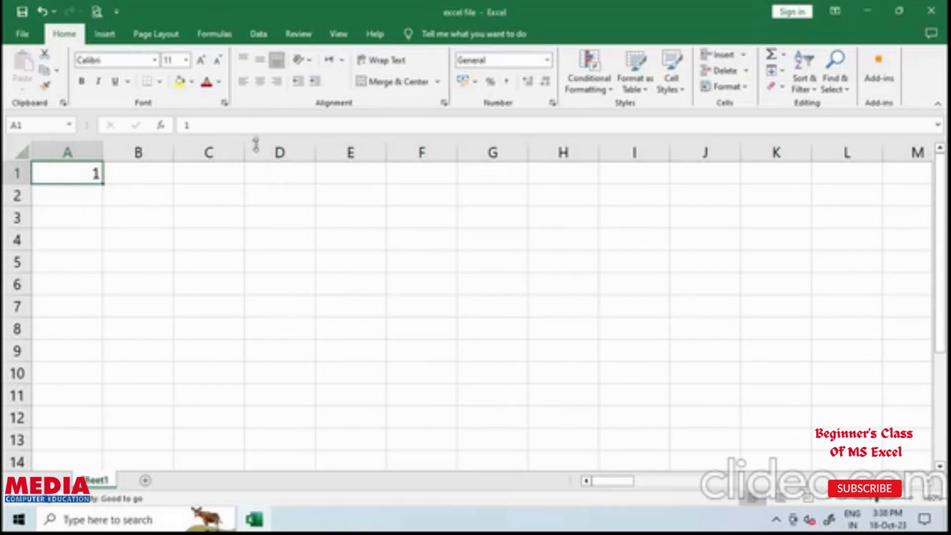
click(777, 70)
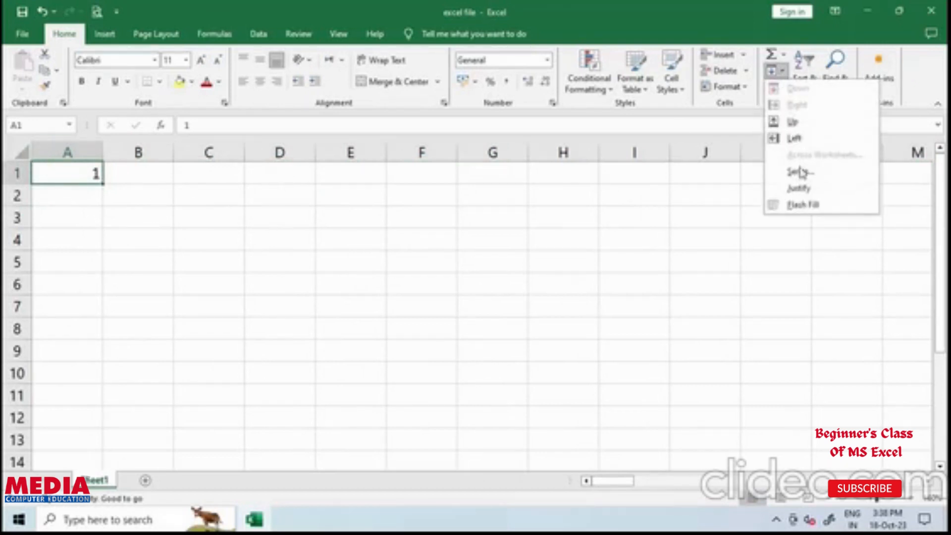
click(801, 171)
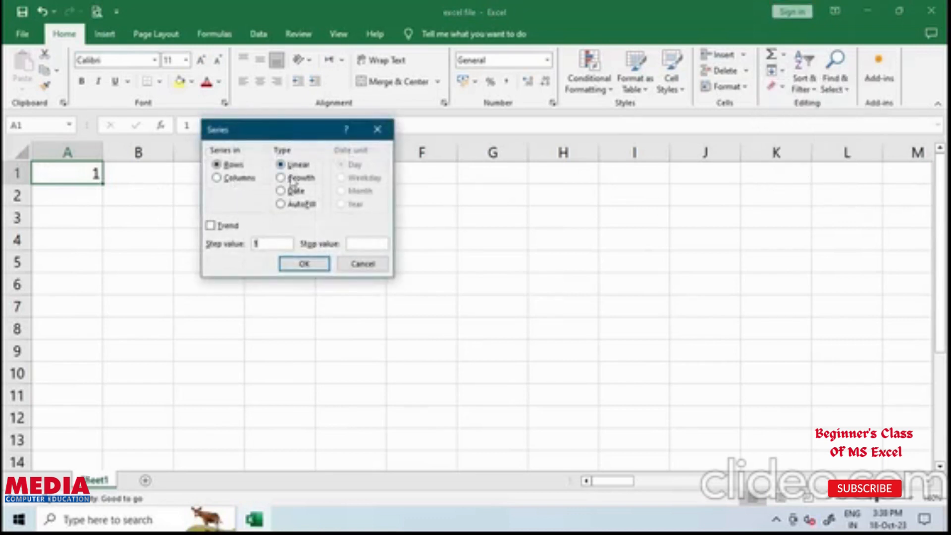
click(362, 244)
text(20000)
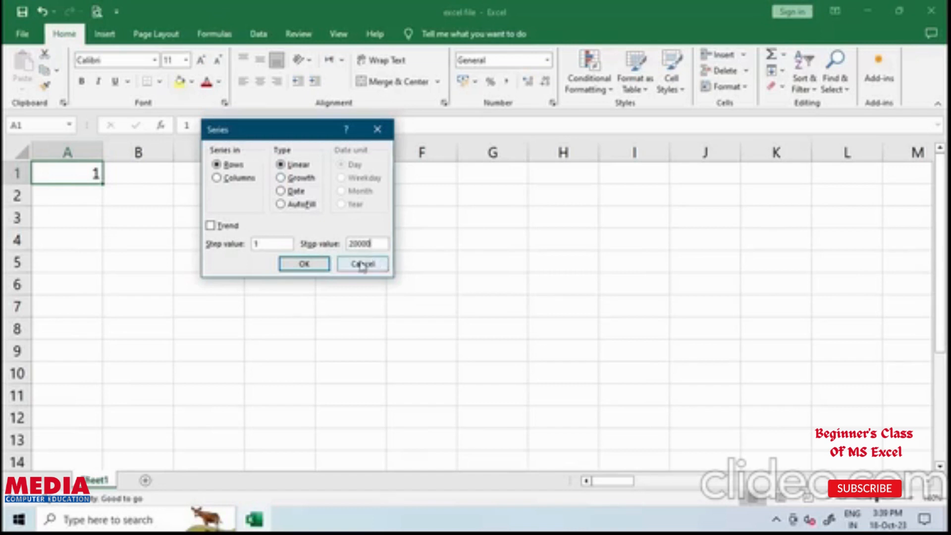
click(304, 264)
Examine the number series along row 1 through GT1 to the sheet's last column, taking a closer look at its last number.
key(Right)
key(Right)
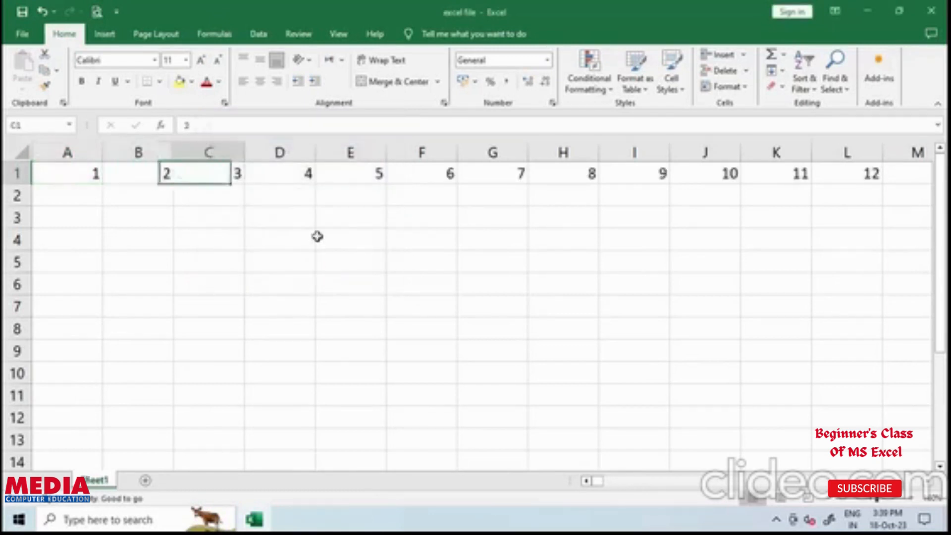
key(Right)
key(Right)
key(Right)
key(Right)
key(Right)
key(Right)
key(Right)
key(Right)
key(Right)
key(Right)
key(Right)
key(Right)
key(Right)
key(Right)
key(Right)
key(Right)
key(Right)
key(Right)
key(Right)
key(Right)
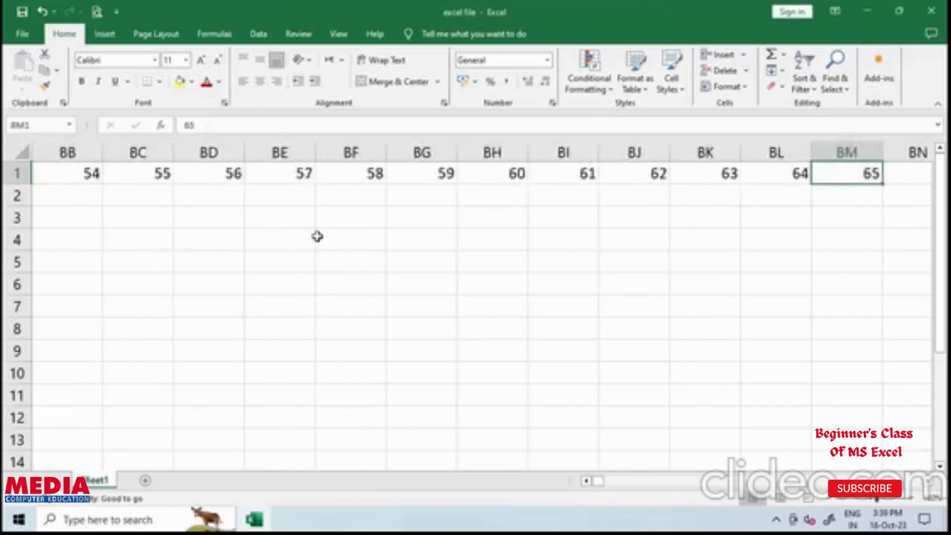
key(Right)
key(Right)
key(Right)
key(Right)
key(Right)
key(Right)
key(Right)
key(Right)
key(Right)
key(Right)
key(Right)
key(Right)
key(Right)
key(Right)
key(Right)
key(Right)
key(Right)
key(Right)
key(Right)
key(Right)
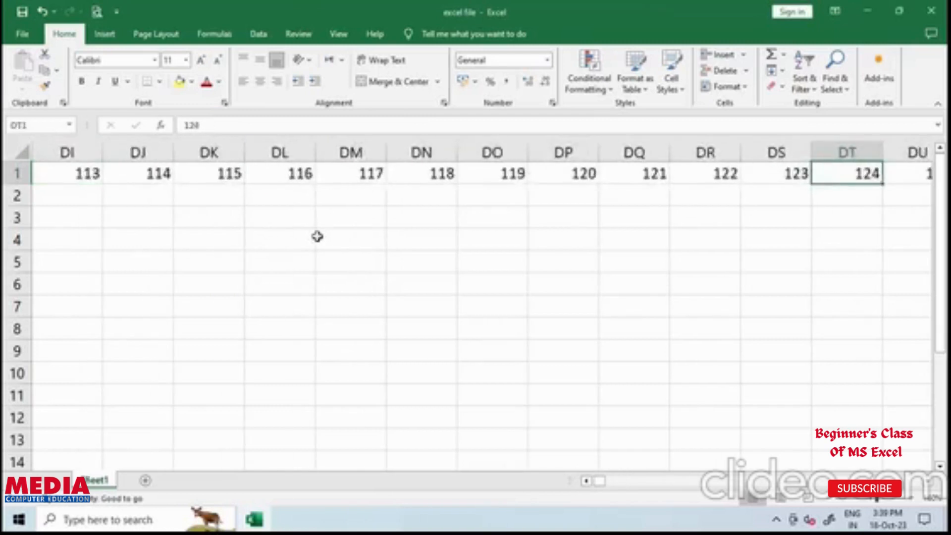
key(Right)
key(Right)
key(Right)
key(Right)
key(Right)
key(Right)
key(Right)
key(Right)
key(Right)
key(Right)
key(Right)
key(Right)
key(Right)
key(Right)
key(Right)
key(Right)
key(Right)
key(Right)
key(Right)
key(Right)
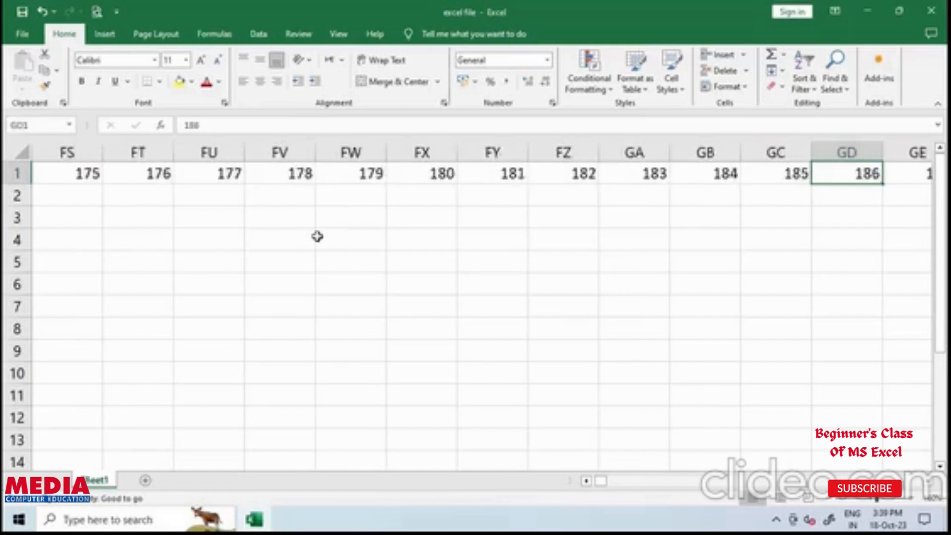
key(Right)
key(Right)
key(Right)
key(Right)
key(Right)
key(Right)
key(Right)
key(Right)
key(Right)
key(Right)
key(Right)
key(Right)
key(Right)
key(Right)
key(Right)
key(Right)
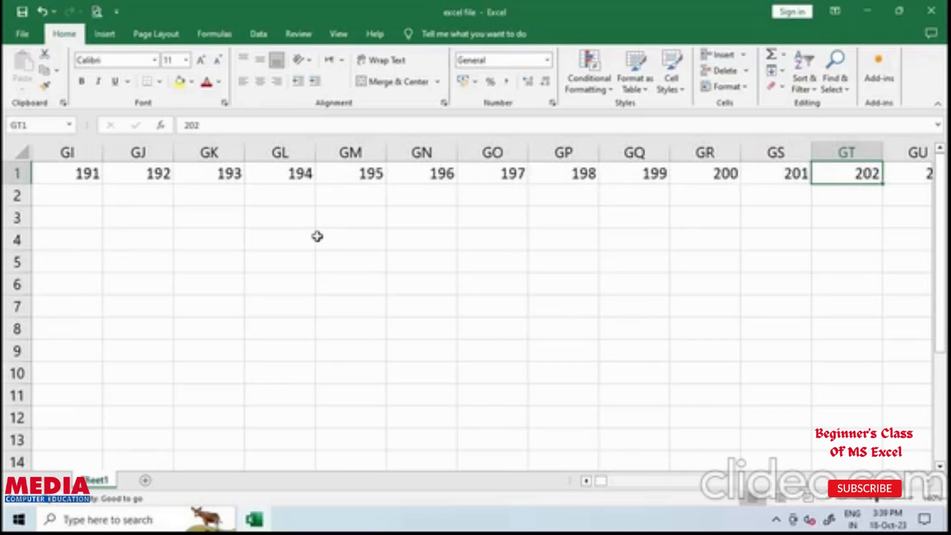
key(ctrl+Right)
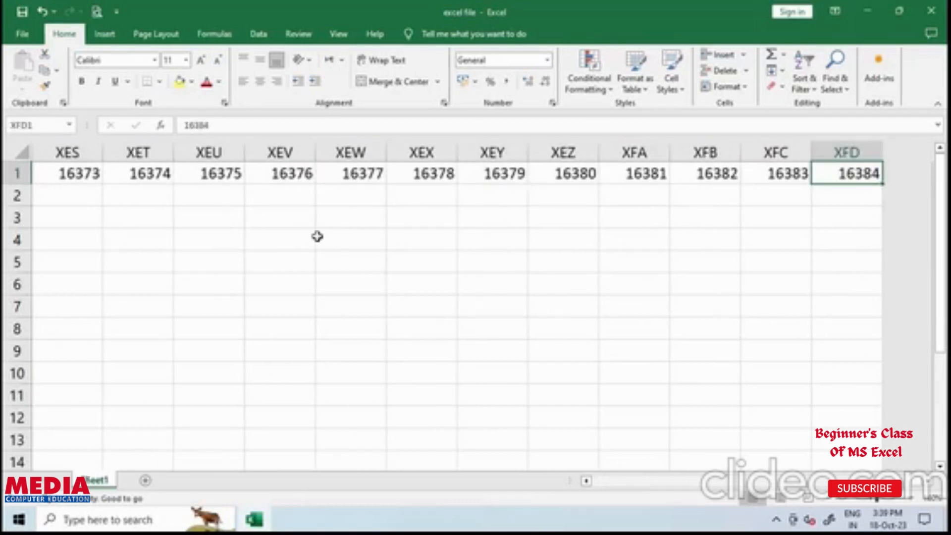
scroll(921, 396, up, 3)
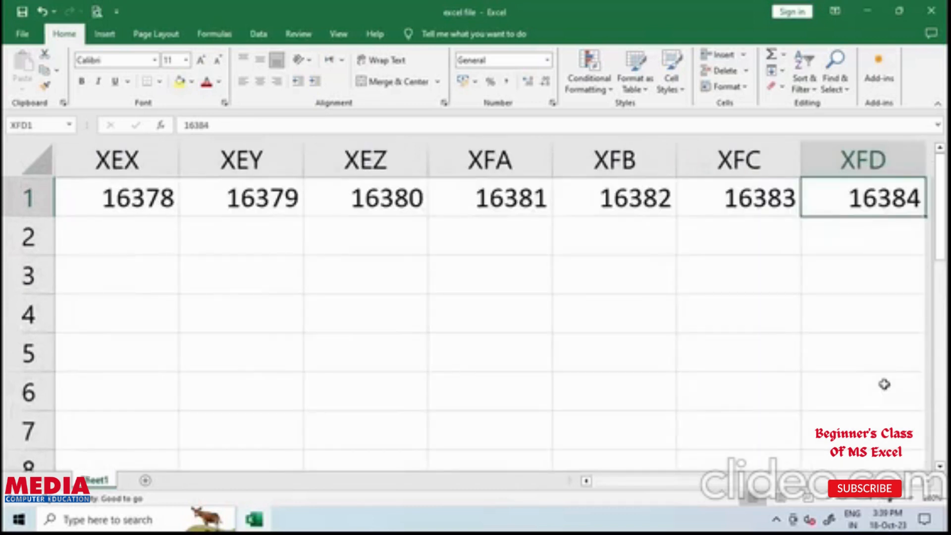
scroll(884, 384, down, 4)
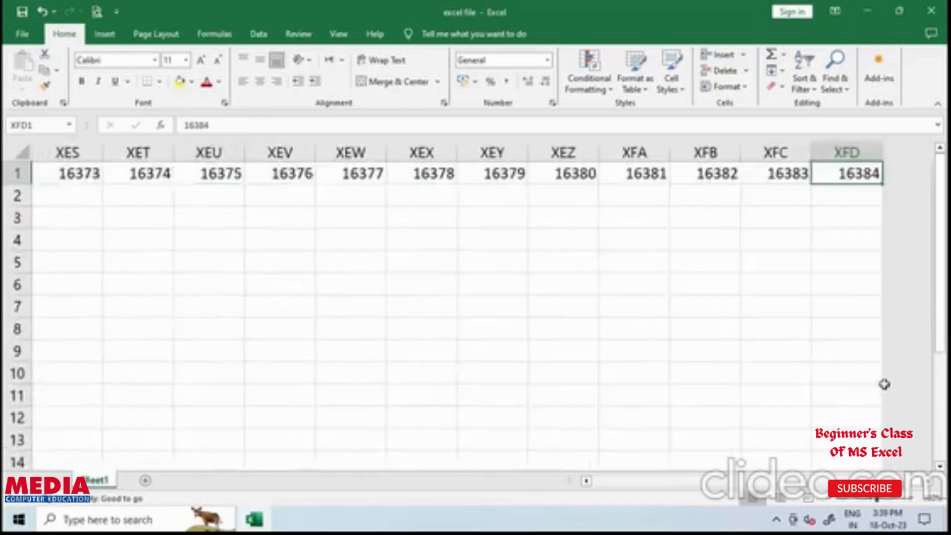
scroll(884, 384, down, 1)
Clear the contents of the whole sheet and return to cell A1.
click(292, 310)
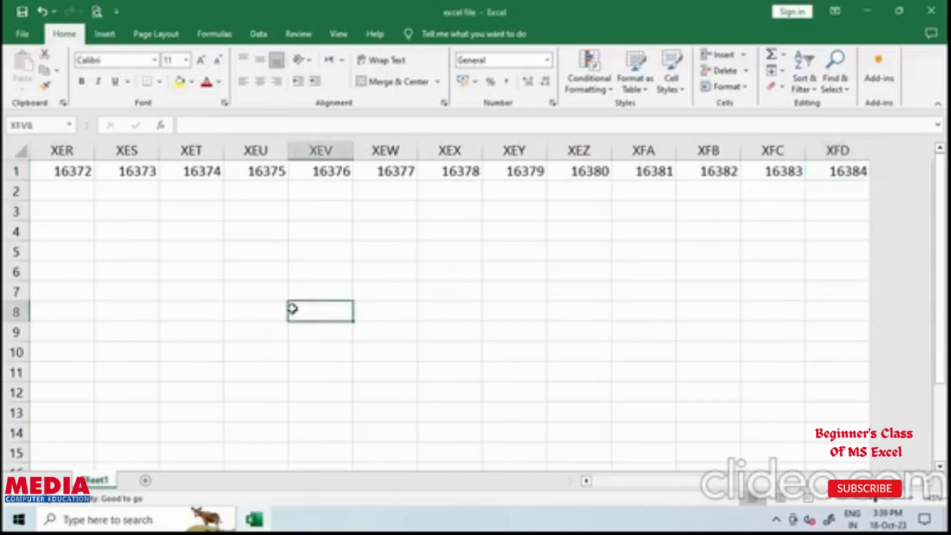
key(ctrl+a)
key(Delete)
key(Up)
key(Up)
key(Up)
key(Up)
key(Up)
key(Up)
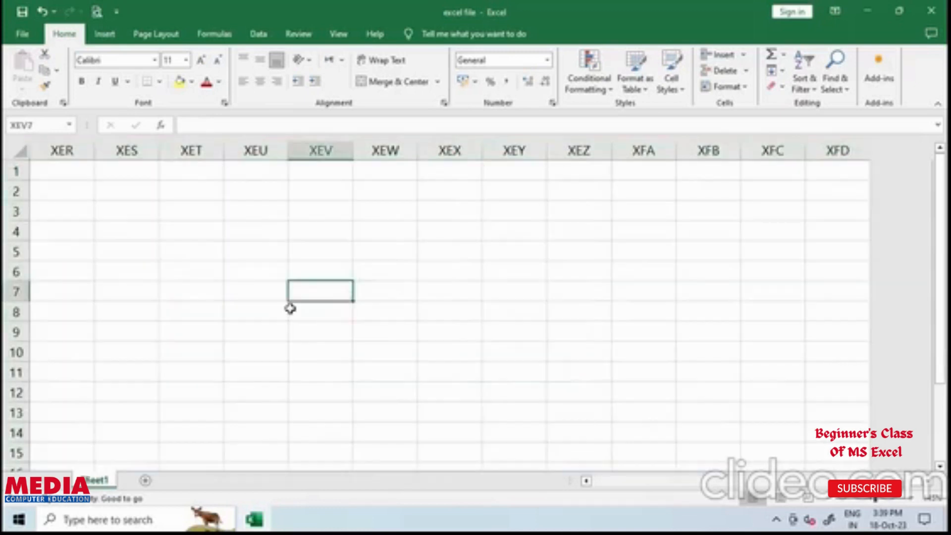
key(ctrl+Home)
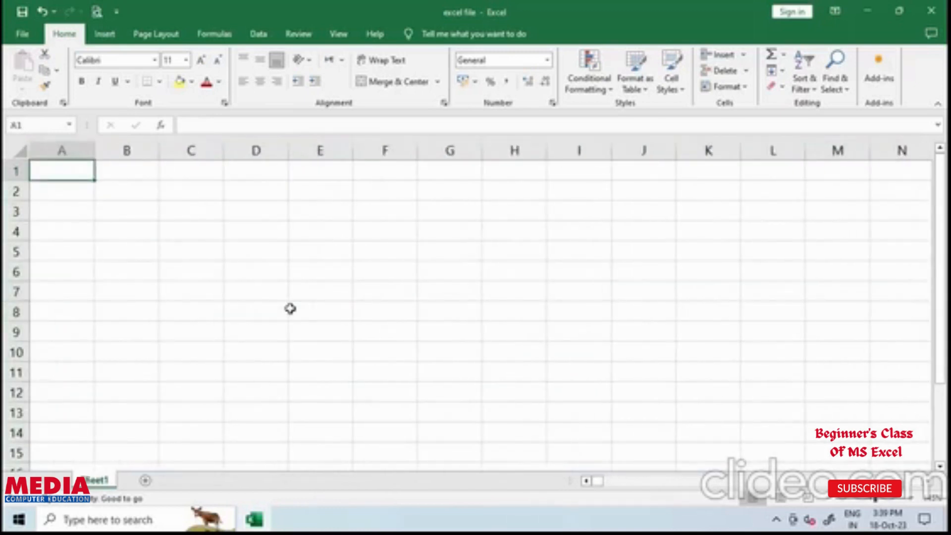
Trace rows and columns by selecting horizontal ranges such as B4:G4 and B8:H8 and vertical ranges such as E2:E9.
click(315, 253)
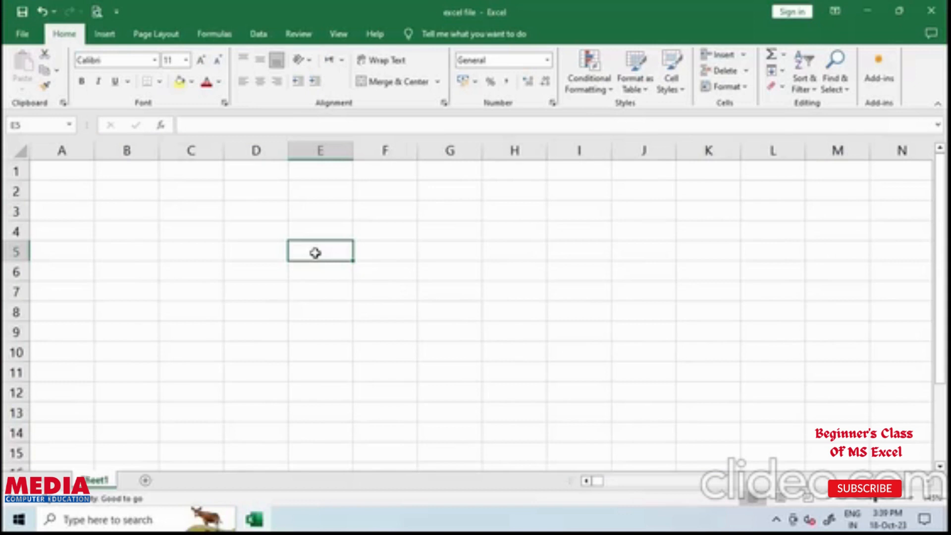
drag(390, 235, 431, 233)
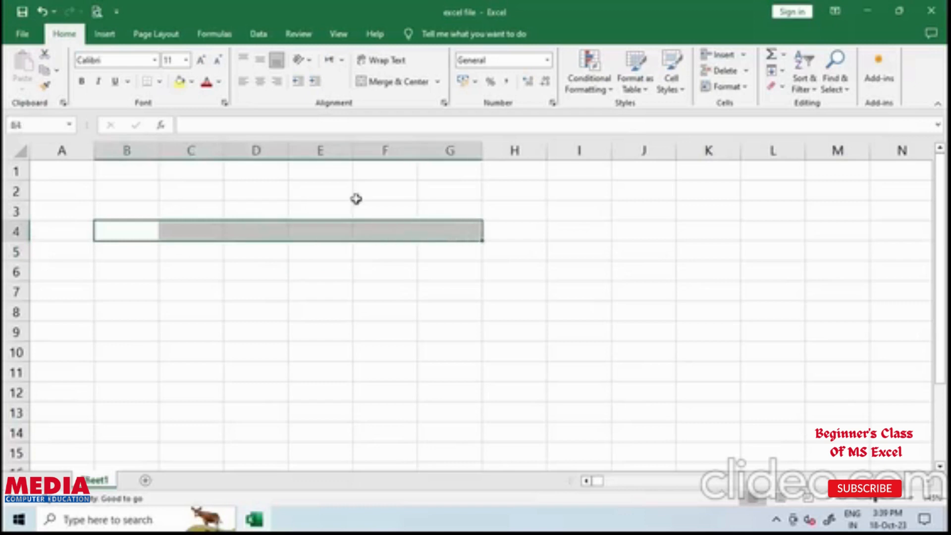
drag(336, 192, 331, 340)
drag(222, 230, 445, 236)
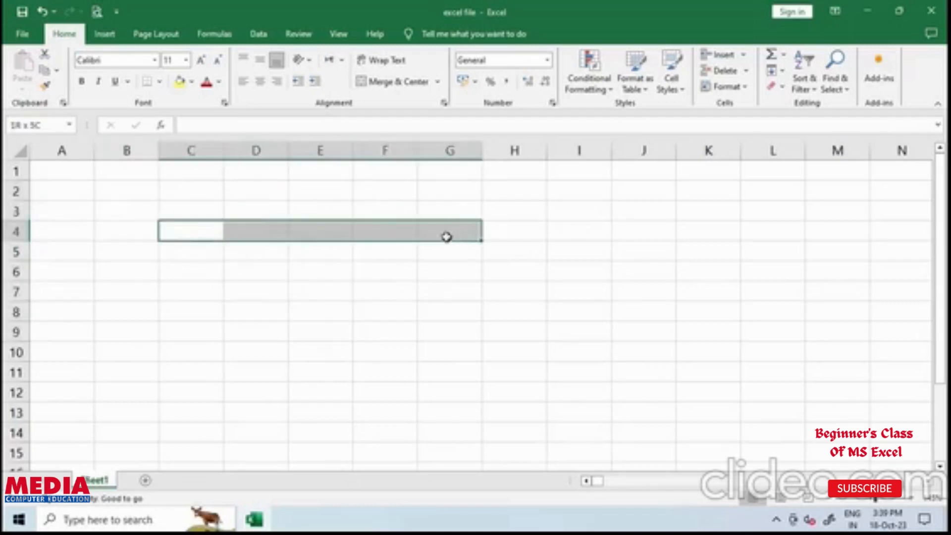
drag(330, 190, 326, 329)
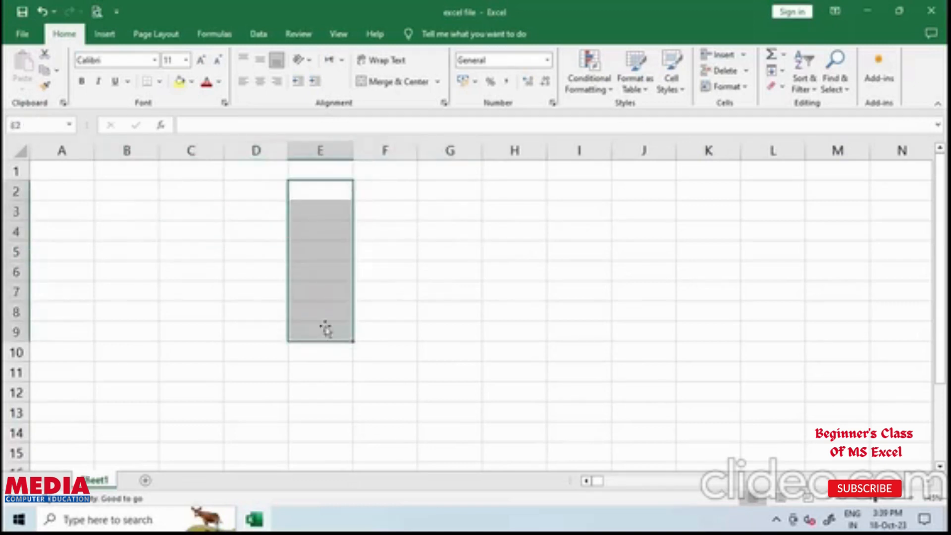
drag(182, 251, 384, 254)
drag(146, 291, 342, 292)
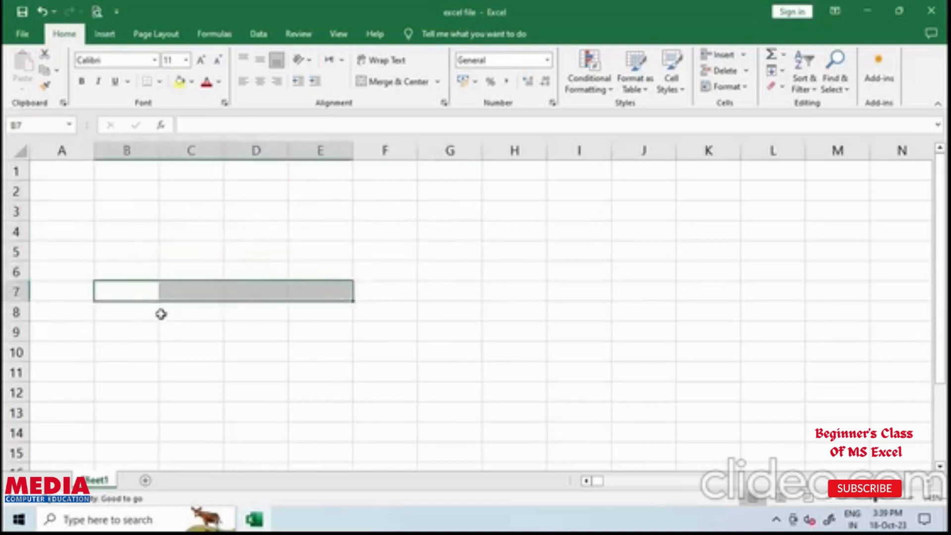
drag(159, 314, 509, 316)
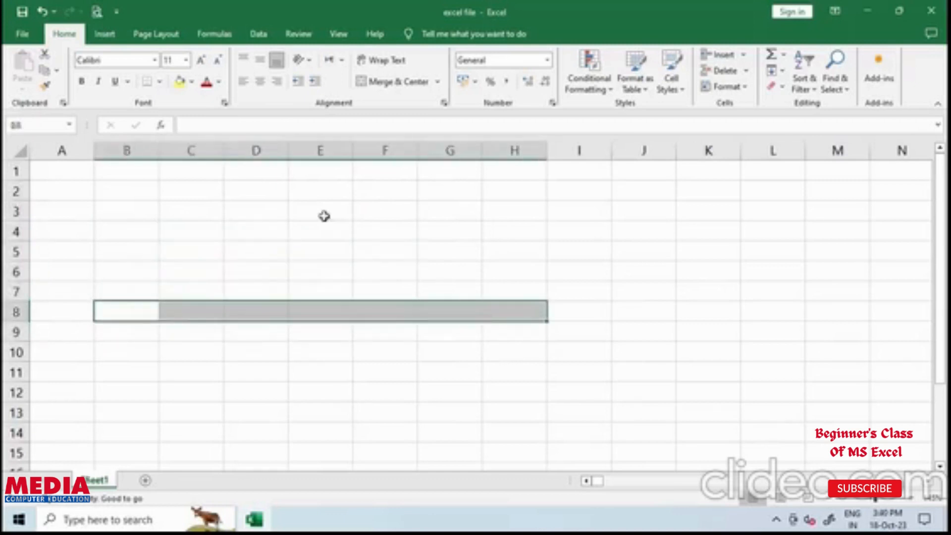
drag(322, 214, 324, 402)
drag(377, 213, 392, 337)
drag(318, 215, 321, 327)
drag(211, 275, 386, 261)
drag(320, 210, 335, 322)
Select single cells one after another where rows and columns cross, such as E6, E4 and D6.
click(325, 276)
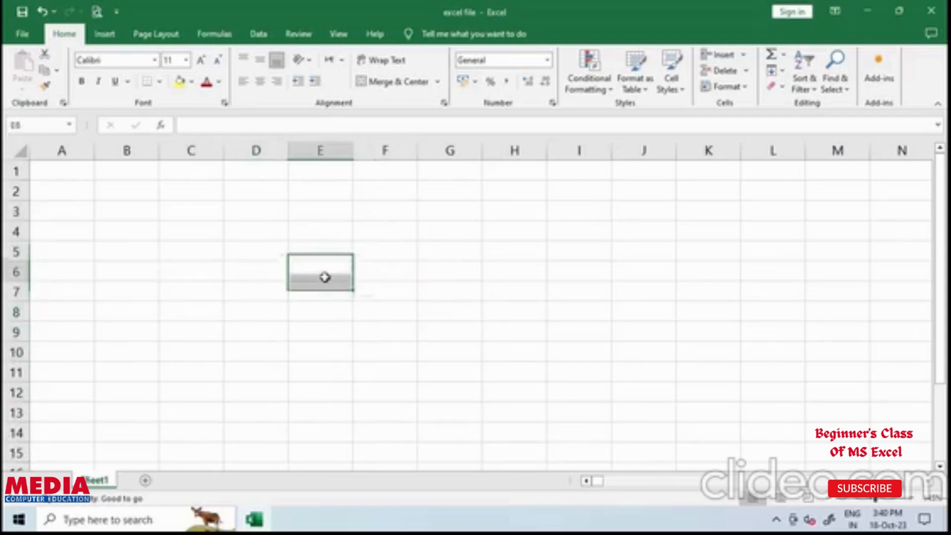
click(329, 226)
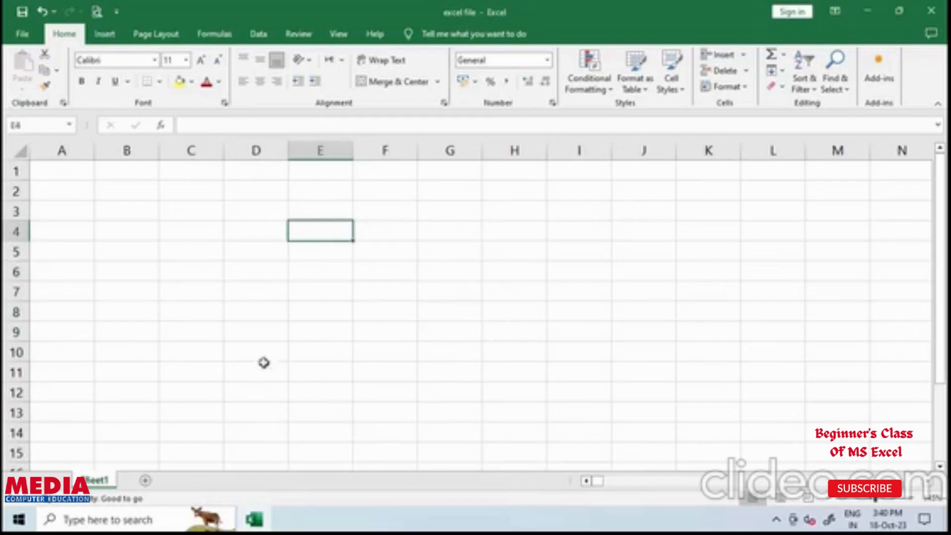
click(316, 271)
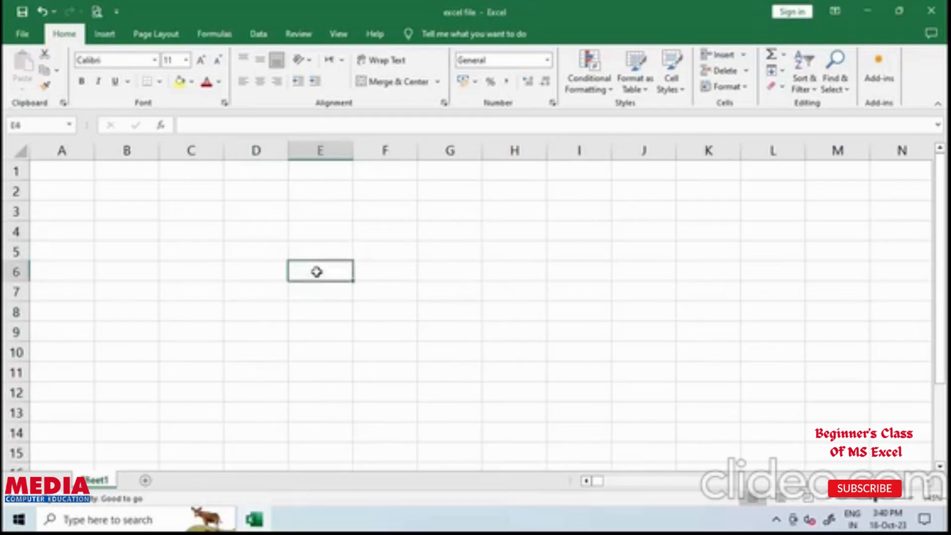
click(430, 272)
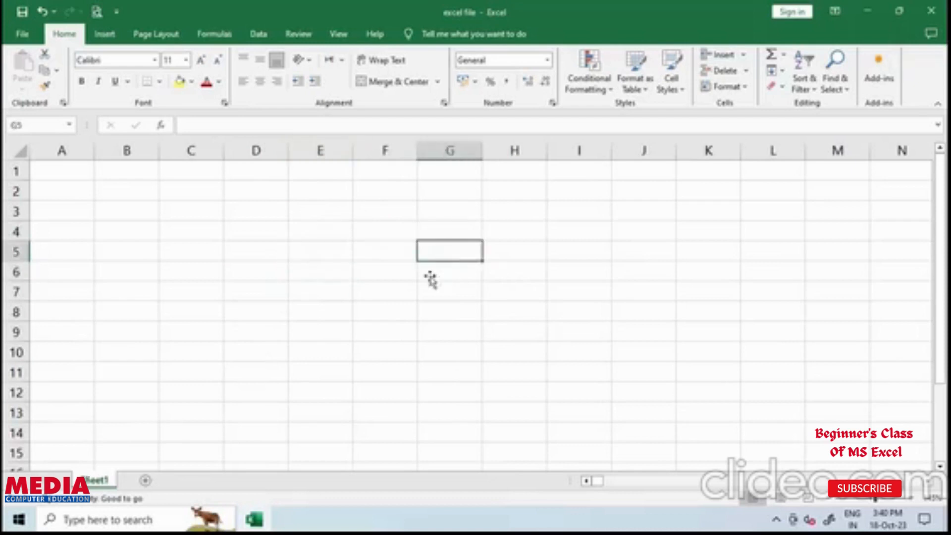
click(384, 291)
click(254, 262)
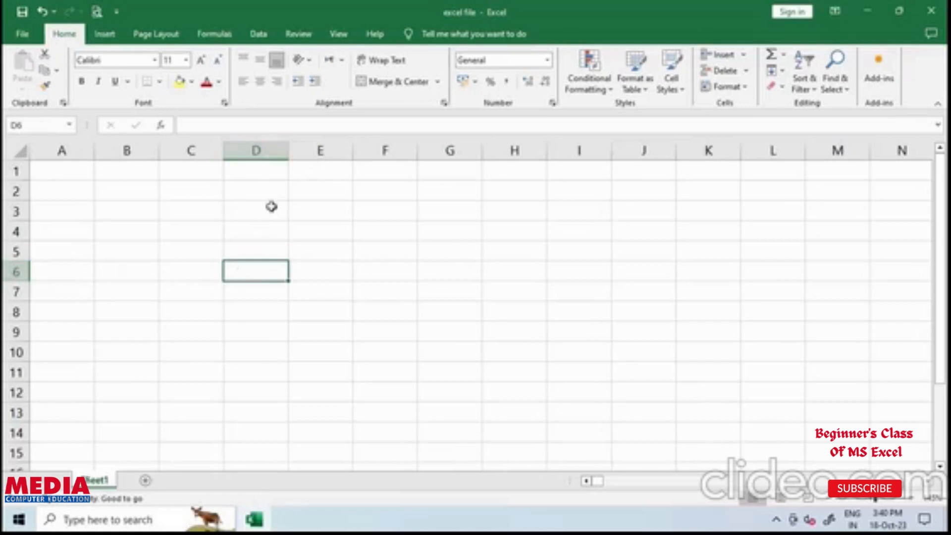
Move from A1 along row 1 to D1, and jump on to the last column, cell XFD1.
click(45, 172)
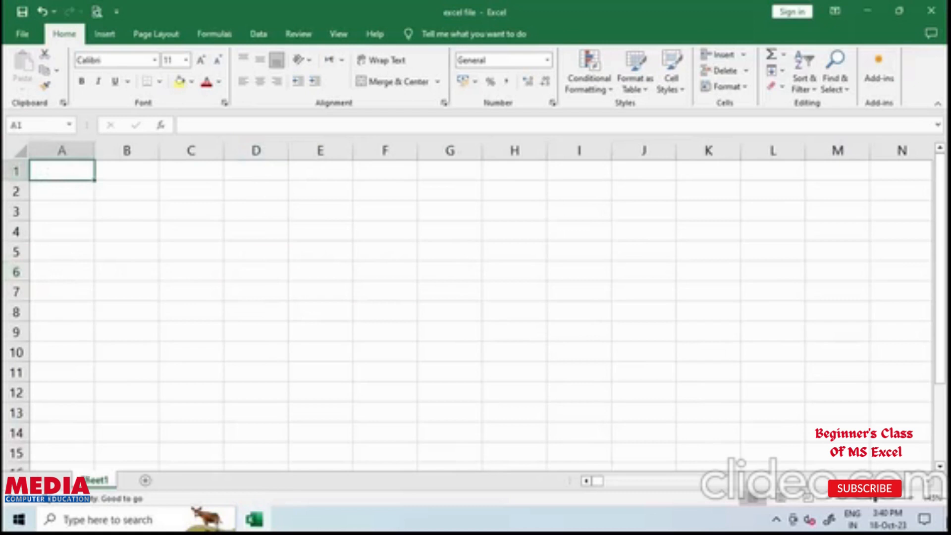
key(Right)
key(Right)
key(Right)
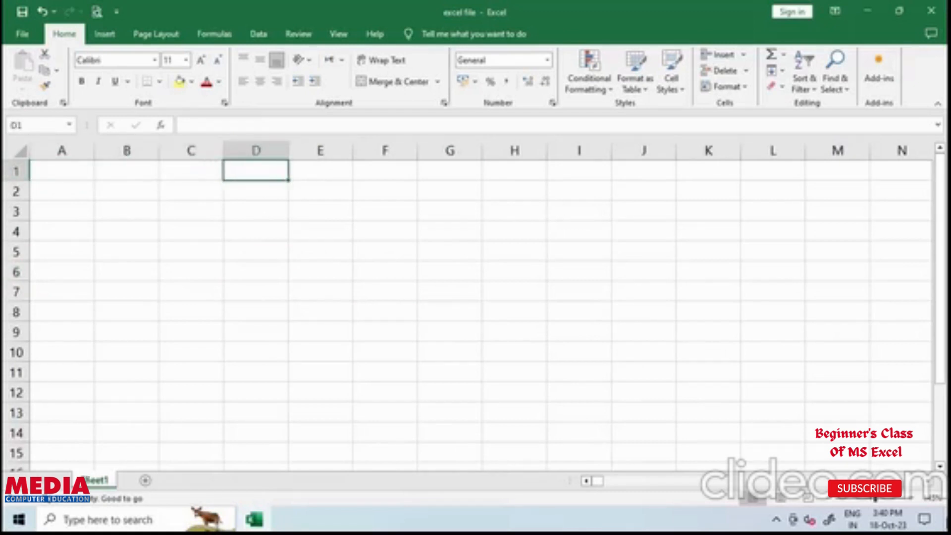
key(ctrl+Right)
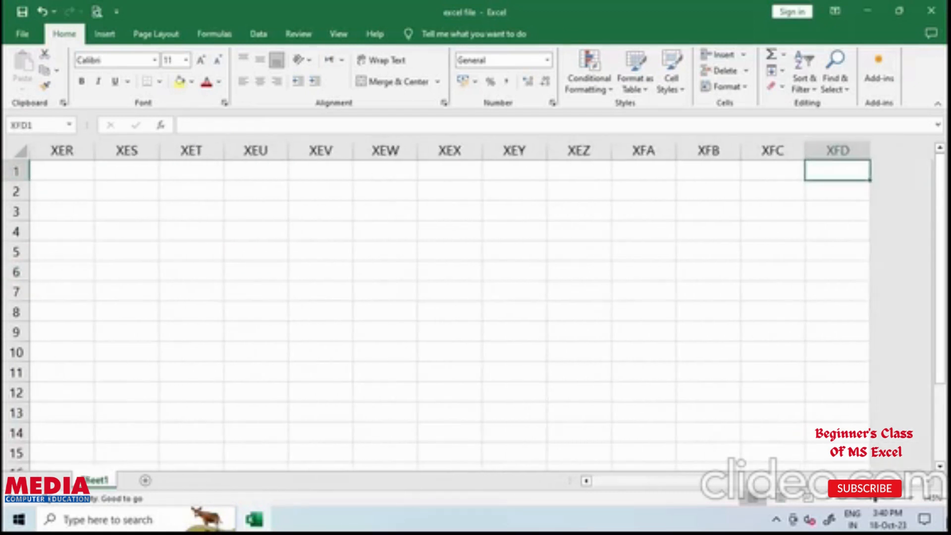
Jump between the worksheet's outer corners, from A1 to XFD1048576 and to A1048576, returning to A1 each time.
key(ctrl+Left)
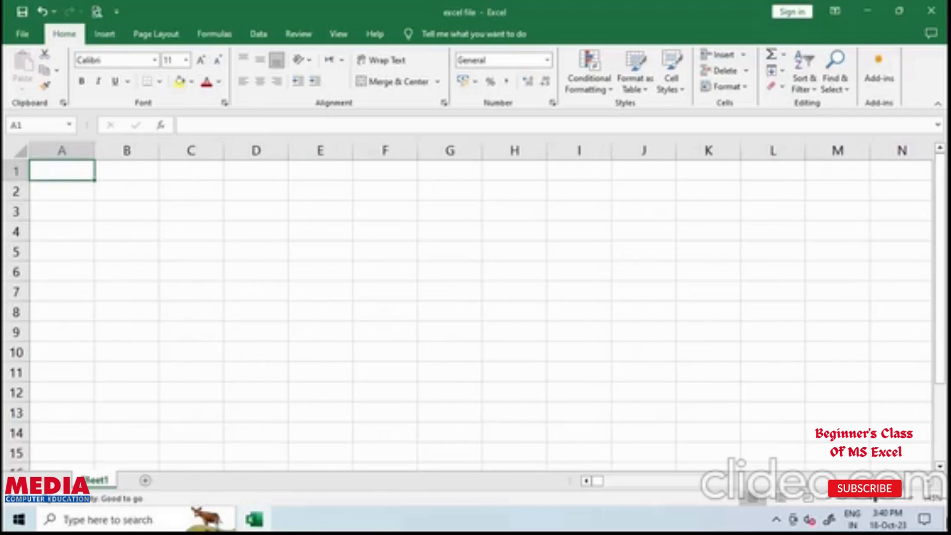
key(ctrl+Right)
key(ctrl+Down)
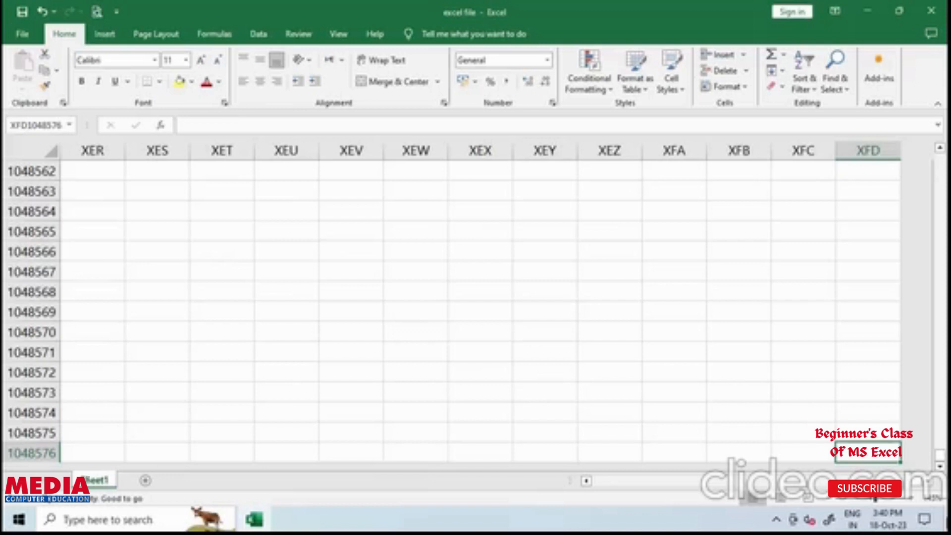
key(ctrl+Up)
key(ctrl+Left)
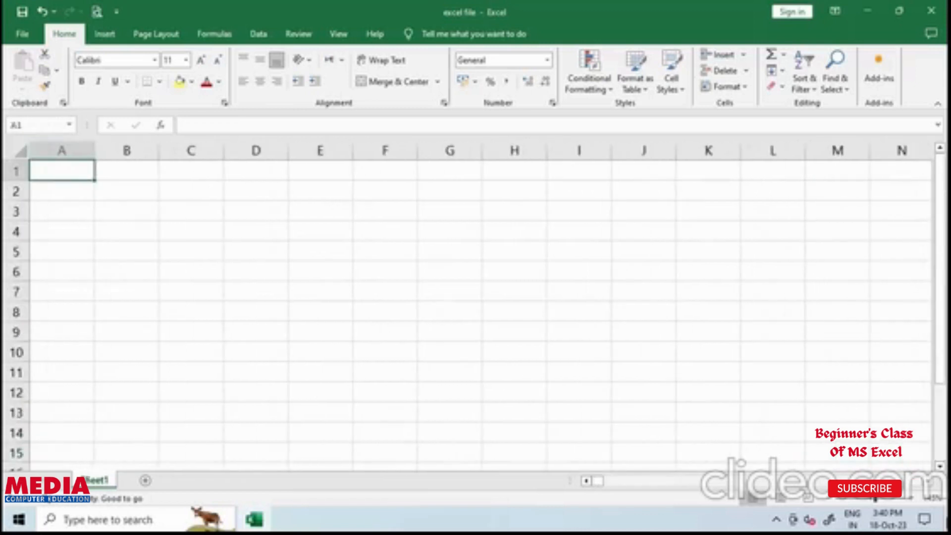
key(ctrl+Down)
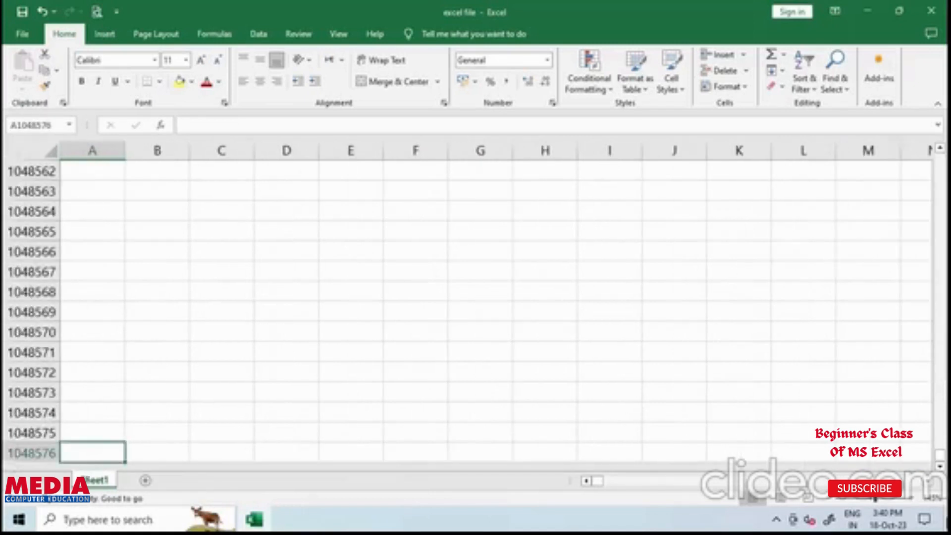
key(ctrl+Up)
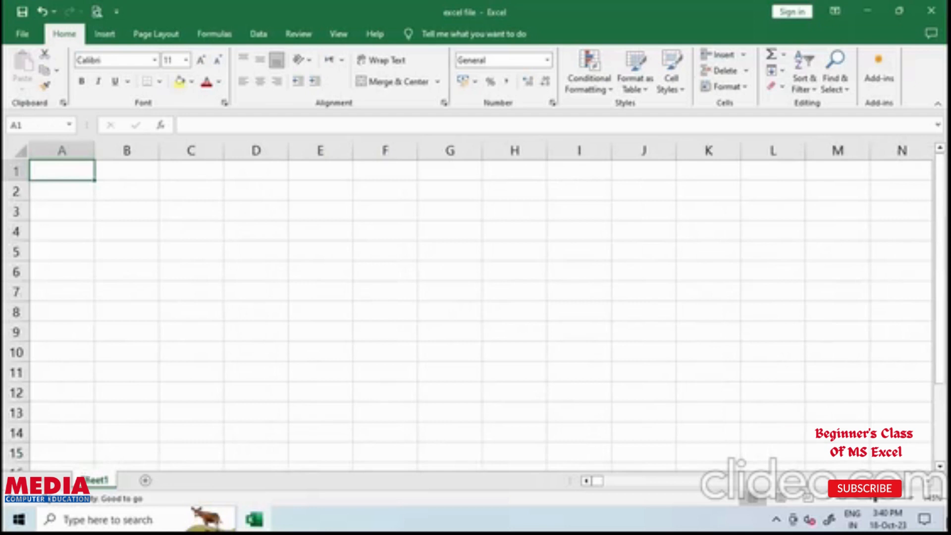
Move along row 1 to D1 and widen column D to roughly three times its width.
key(Right)
key(Right)
key(Right)
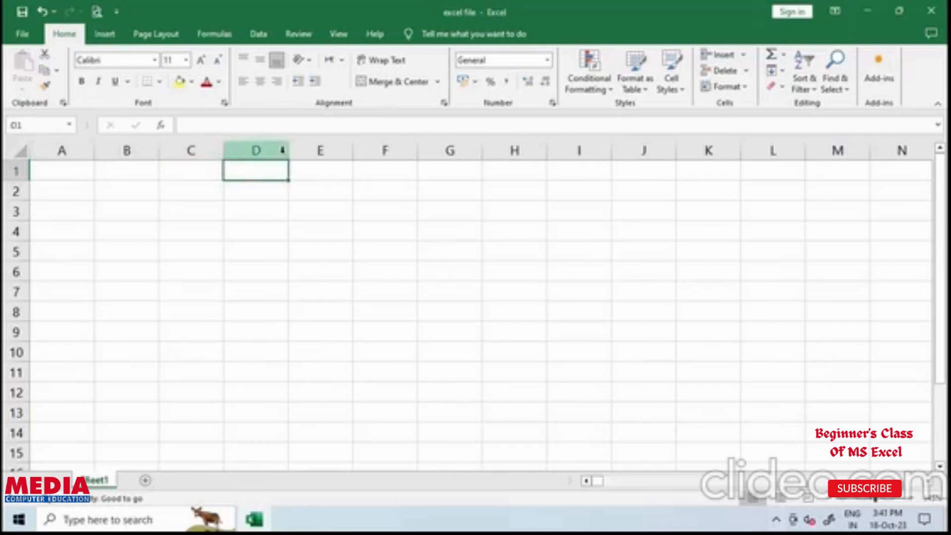
drag(287, 150, 430, 162)
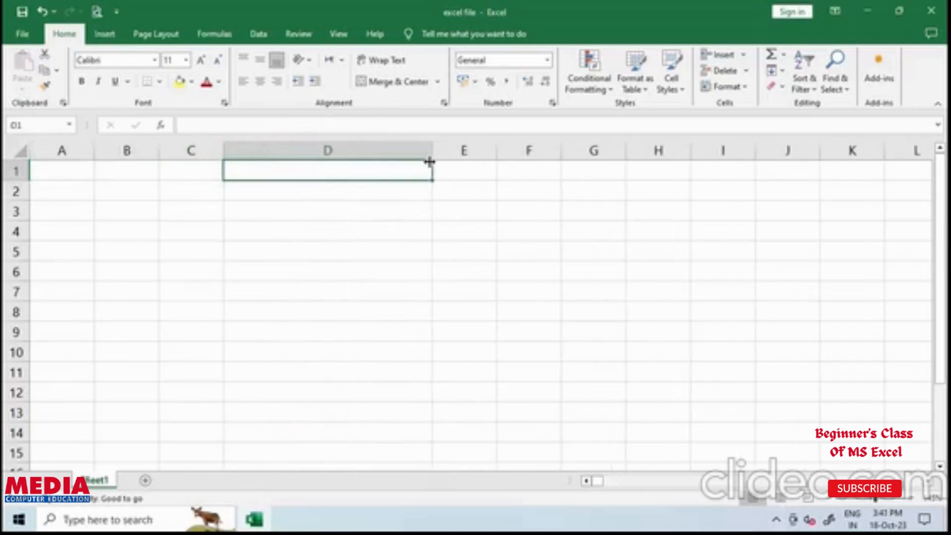
click(431, 150)
Enter the formula =1048576*16384 in cell D5 to calculate the worksheet's total number of cells.
click(311, 244)
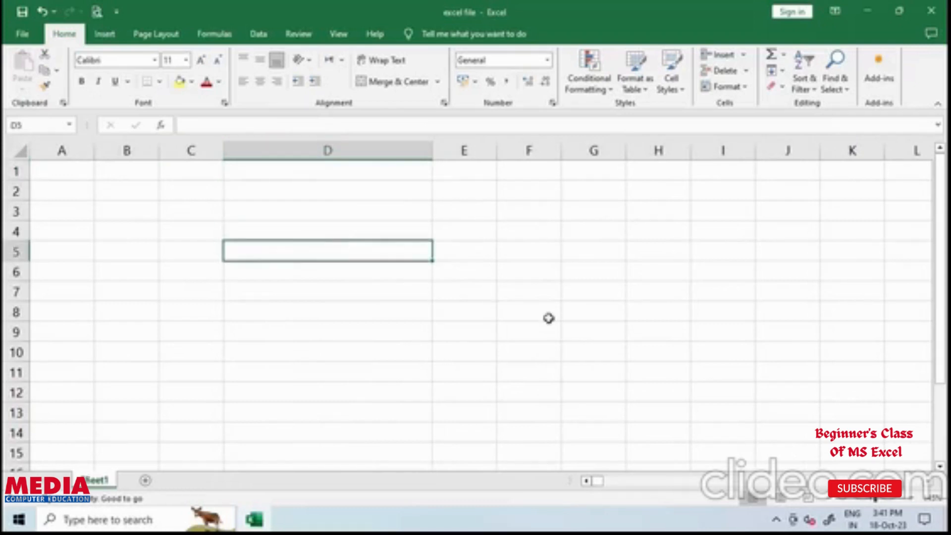
text(=10)
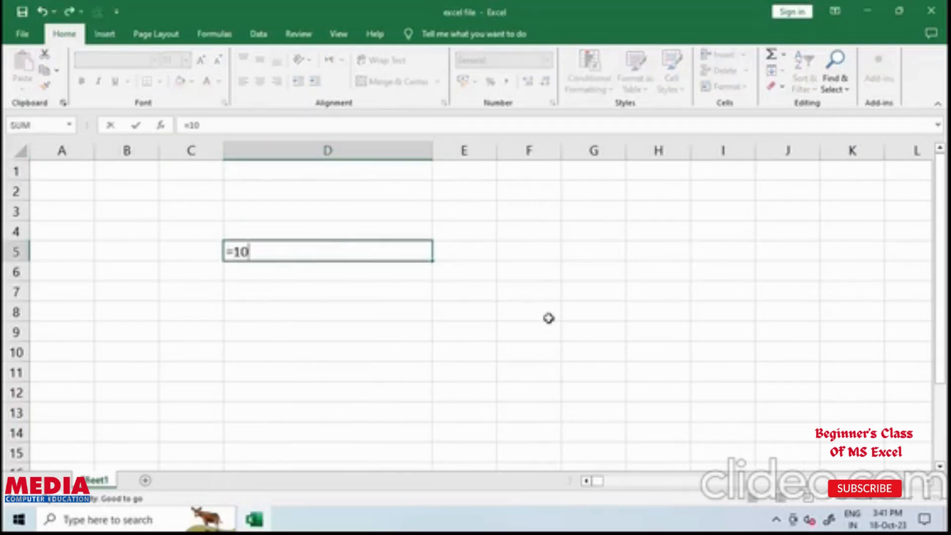
text(48576*)
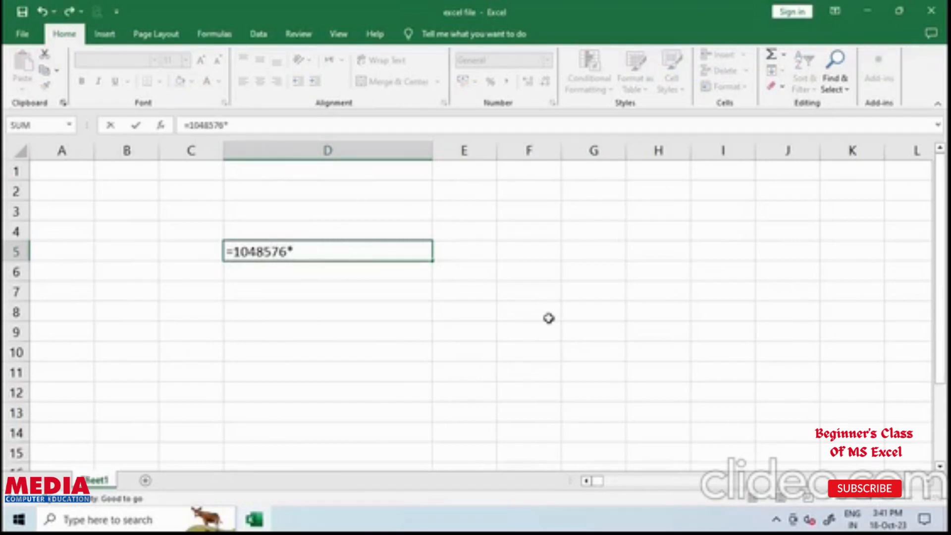
text(16384)
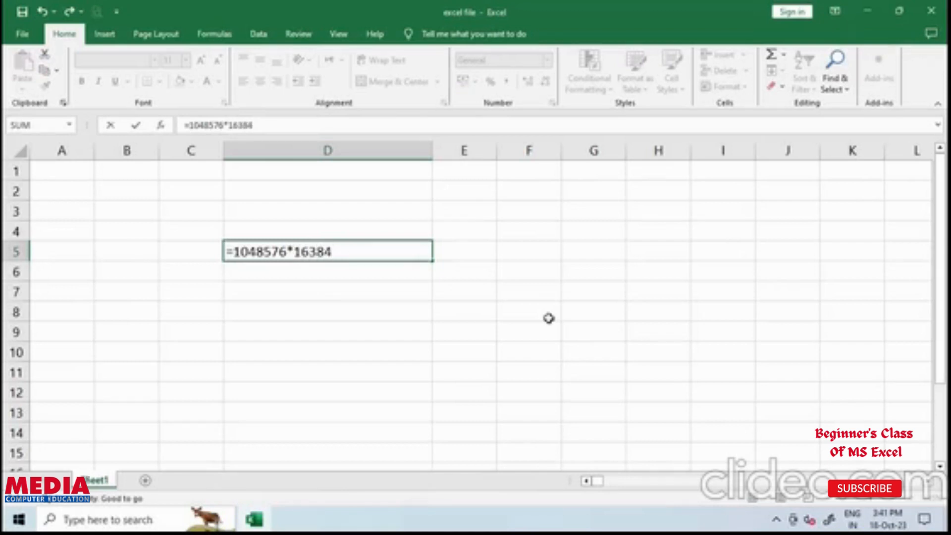
key(Return)
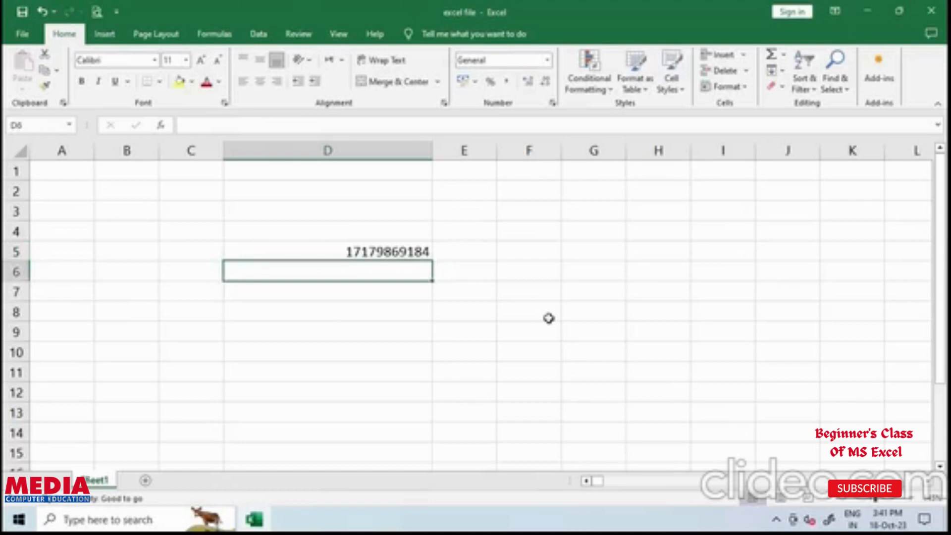
Clear the formula from cell D5 and narrow column D to slightly wider than its neighbouring columns.
click(376, 251)
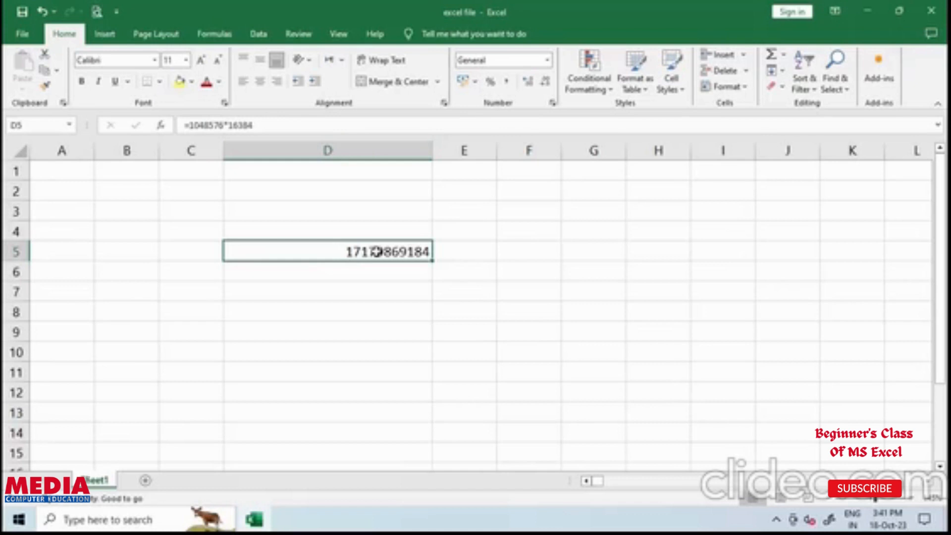
key(Delete)
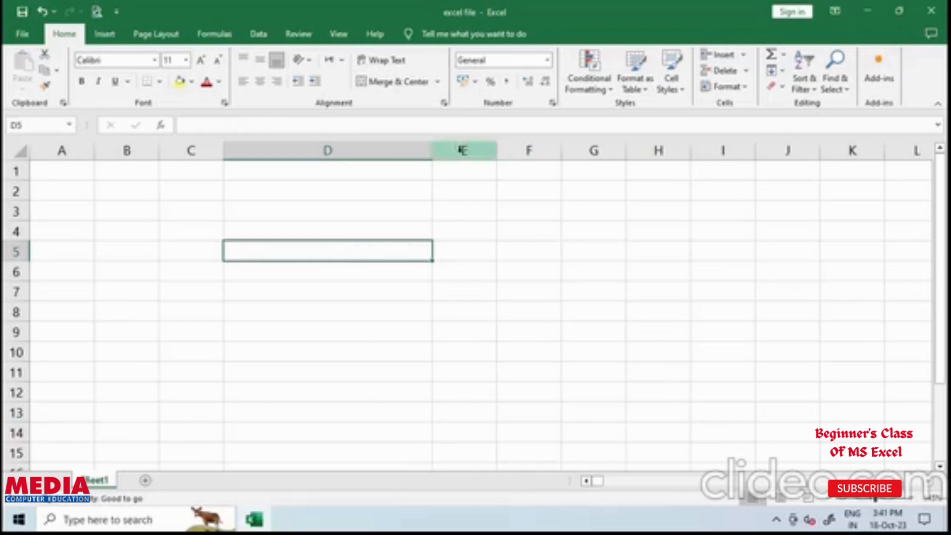
drag(432, 150, 300, 169)
click(339, 232)
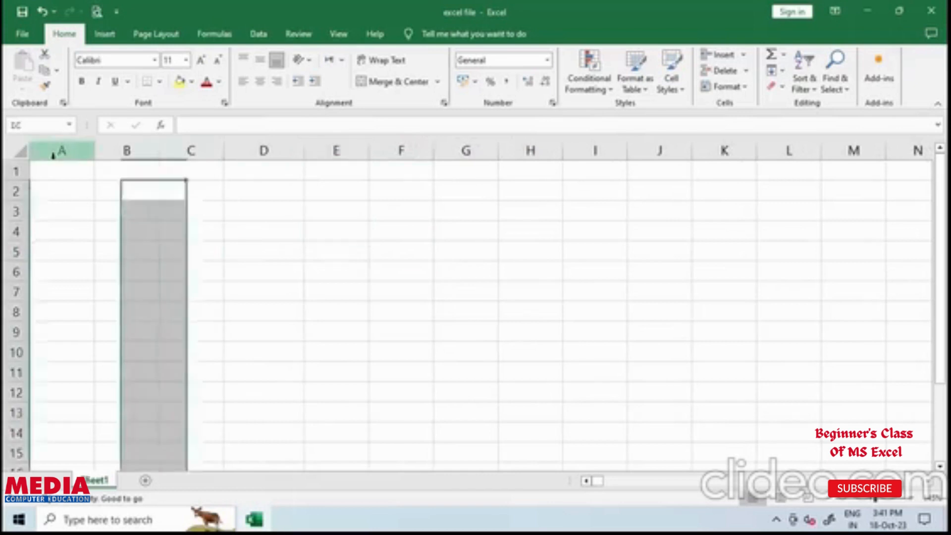
Enter 1 in cell A1 and 2 in cell B1 as the start of a number series.
click(53, 155)
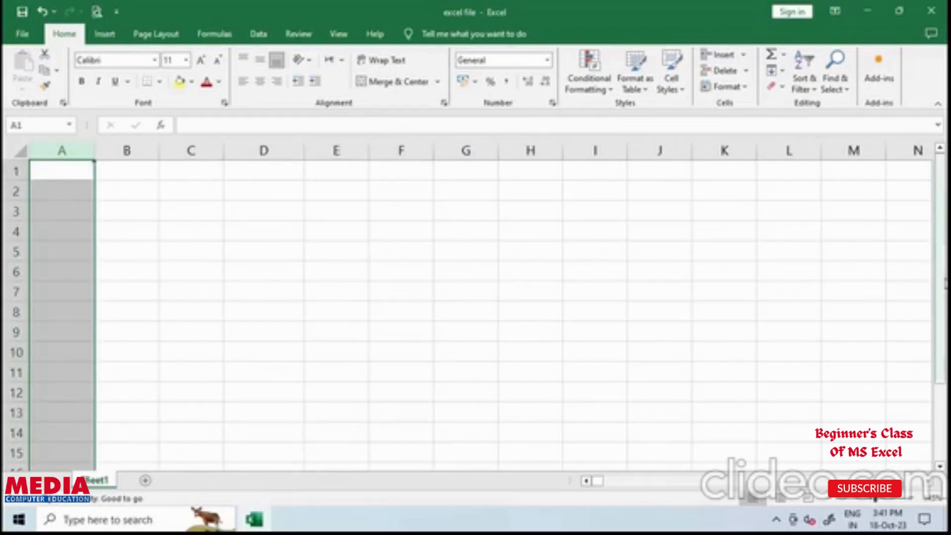
drag(937, 292, 945, 255)
click(60, 167)
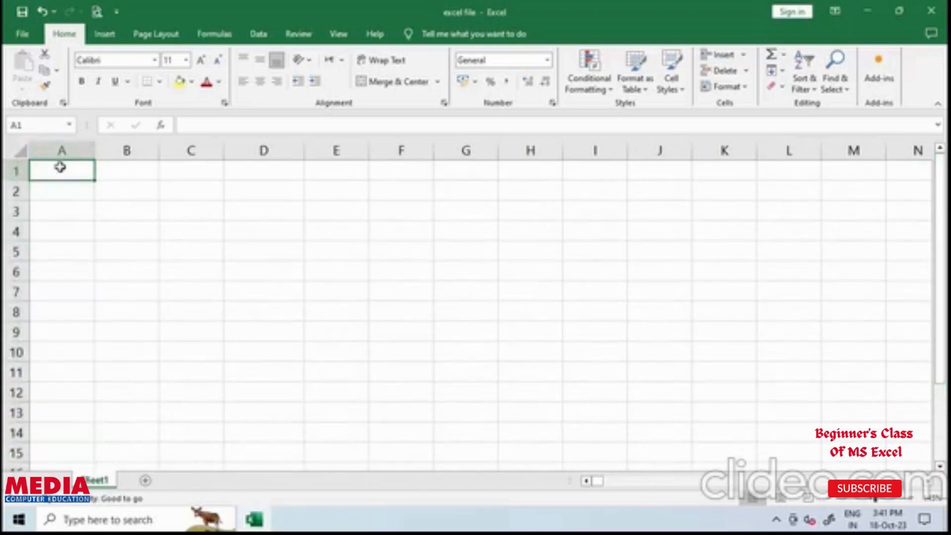
text(1)
key(Tab)
text(2)
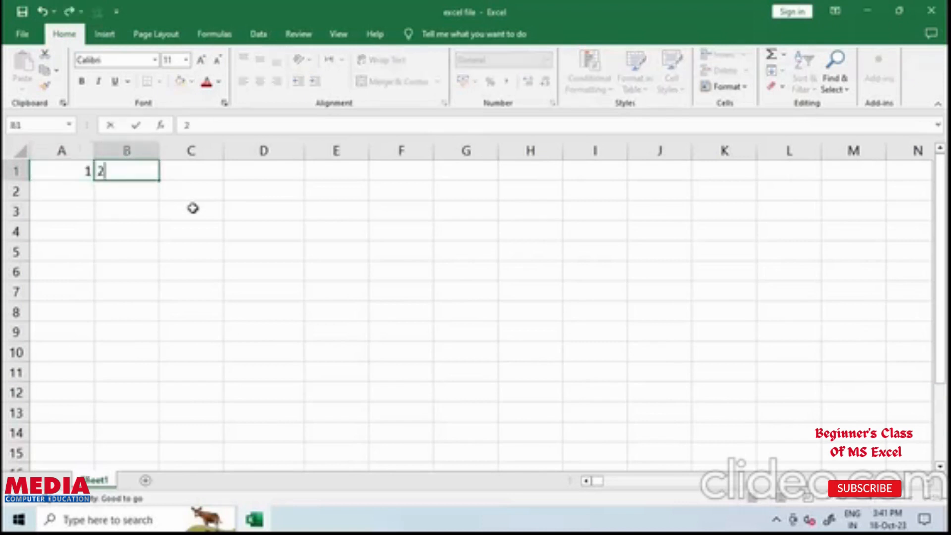
key(Tab)
Fill the number series from A1:B1 across to column AC and down to row 14, and select cell W9.
drag(60, 179, 788, 446)
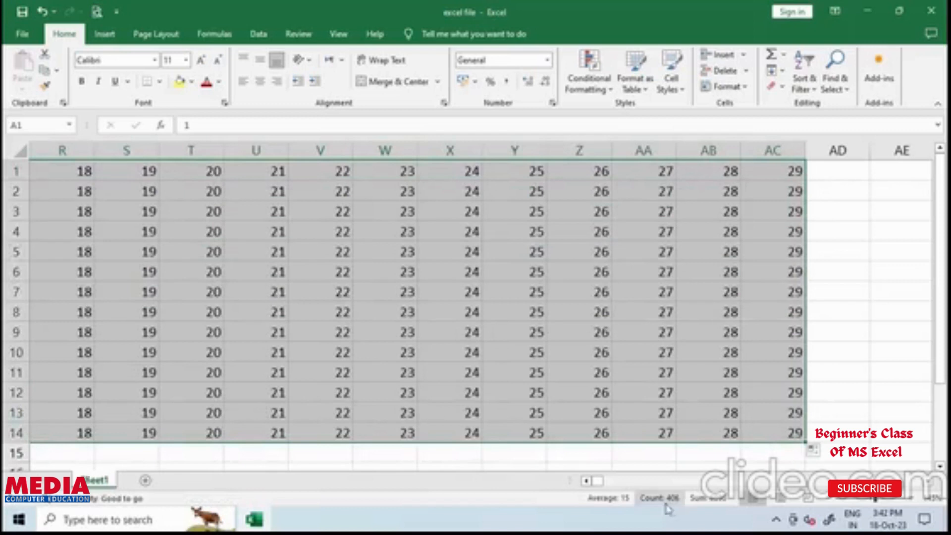
drag(943, 377, 943, 353)
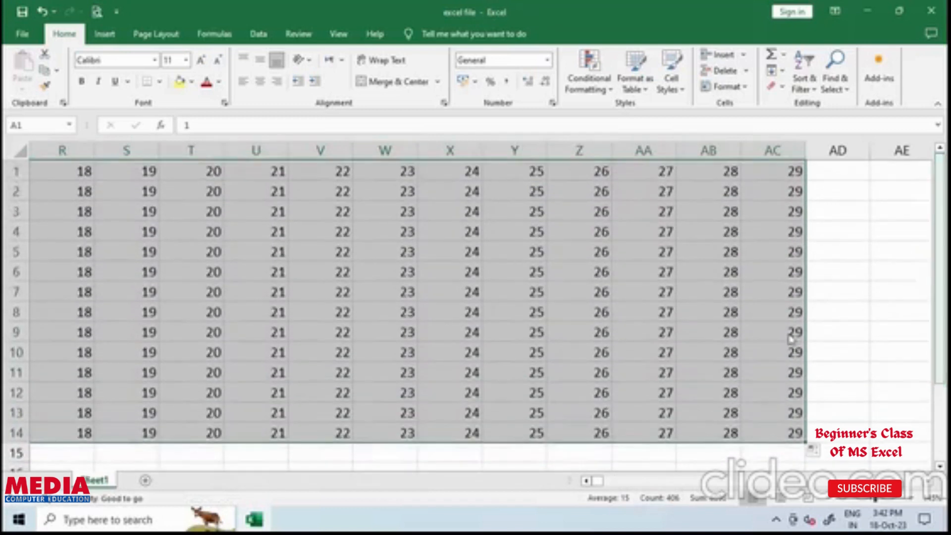
click(408, 335)
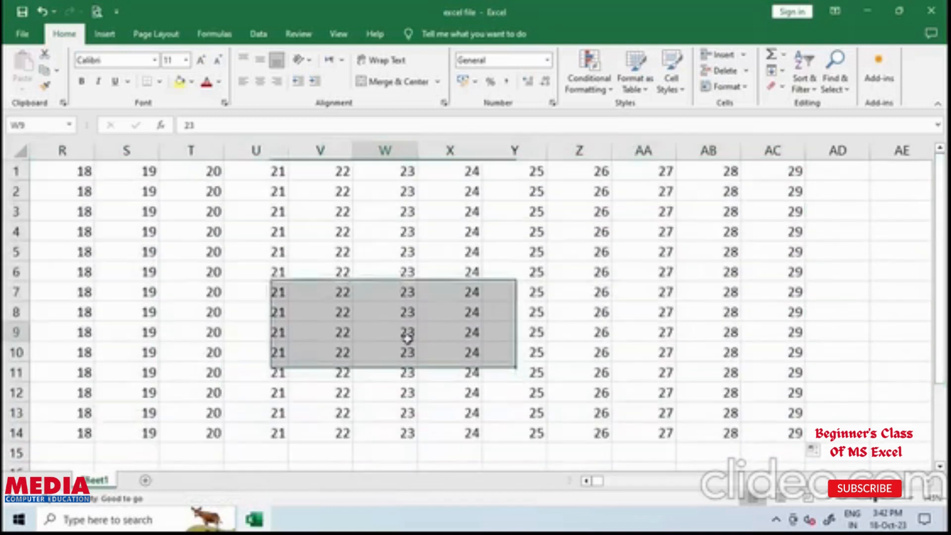
Open the print preview of the sheet, enlarge the first page and return to the worksheet.
click(97, 15)
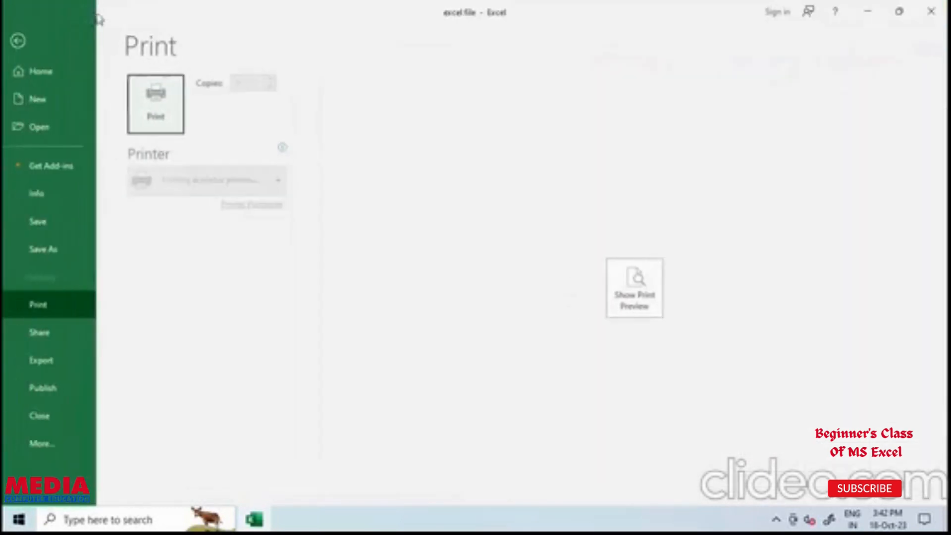
click(644, 295)
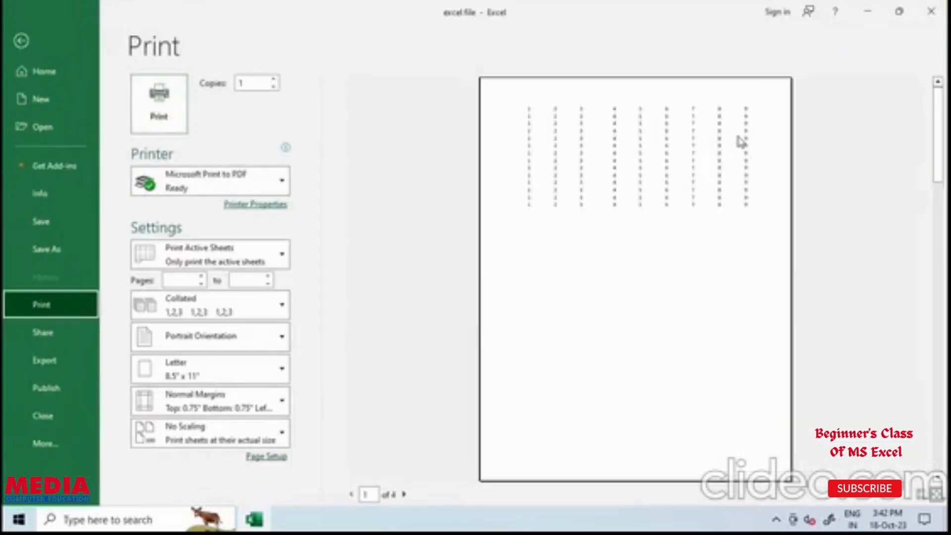
click(758, 171)
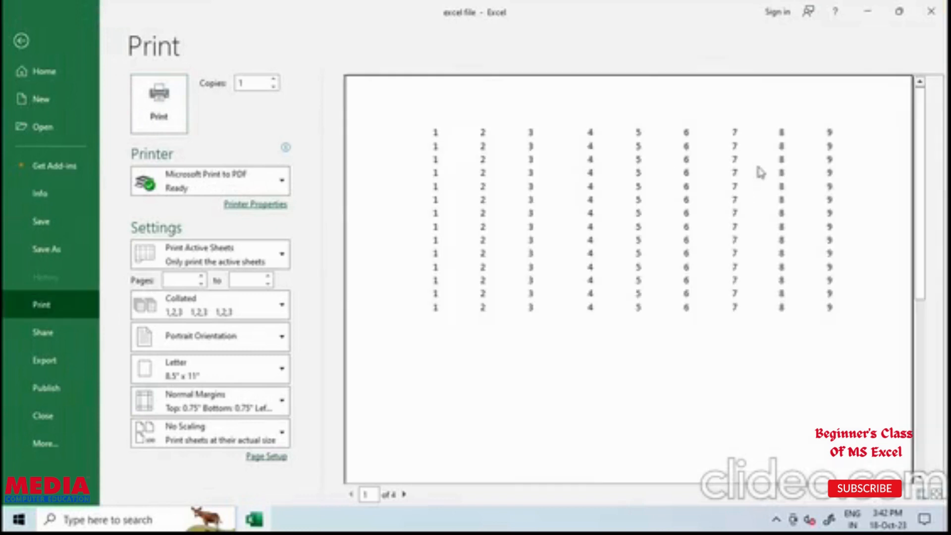
click(18, 45)
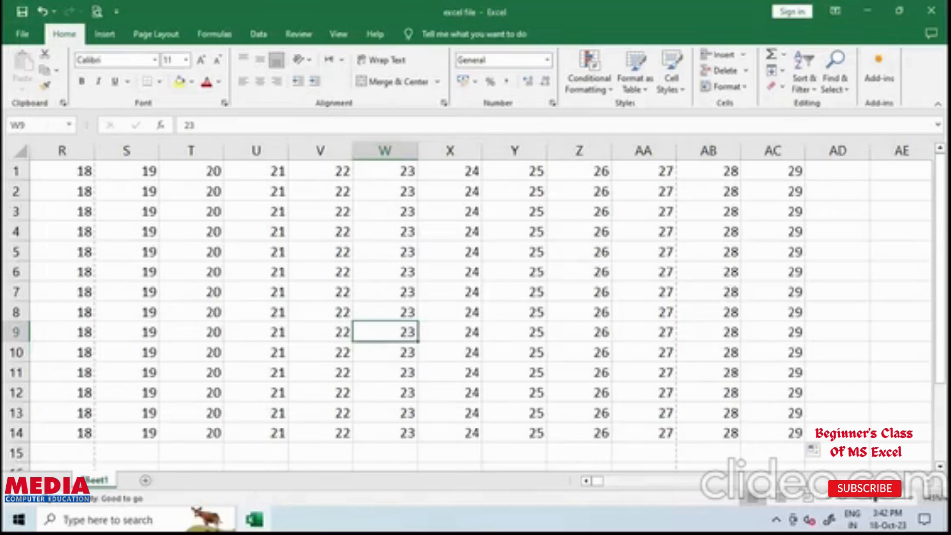
Examine the dashed page-break lines between the filled columns from R back to E and in the rows below.
click(587, 481)
click(587, 481)
click(587, 481)
click(587, 482)
click(587, 481)
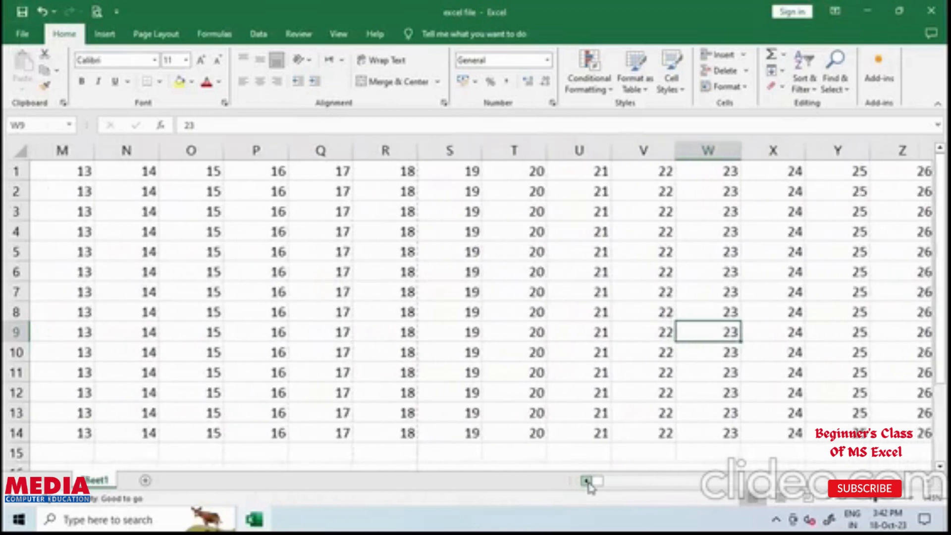
click(587, 481)
click(587, 481)
click(587, 481)
click(587, 481)
click(587, 481)
click(587, 481)
click(587, 481)
click(587, 482)
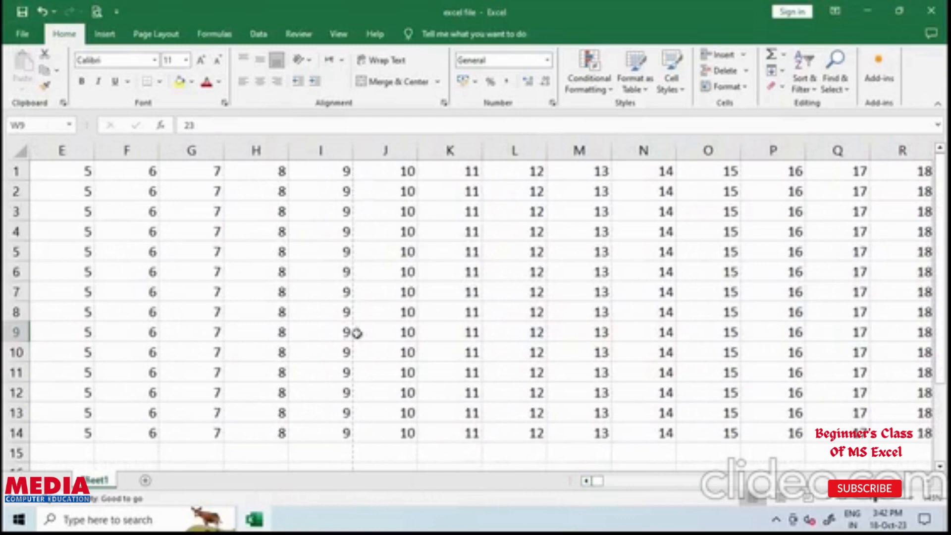
scroll(399, 343, down, 5)
scroll(399, 343, down, 2)
scroll(399, 342, up, 2)
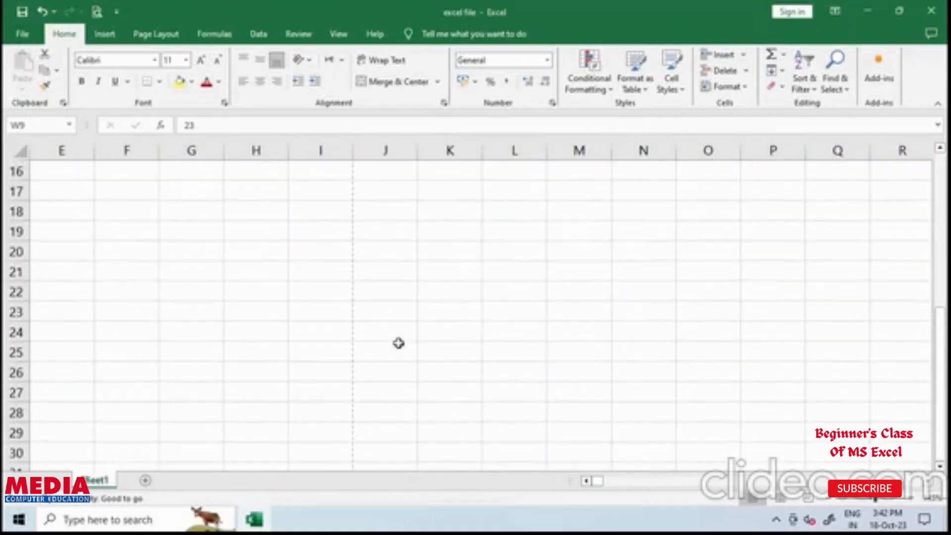
Zoom far out to examine how page breaks divide the sheet, and zoom back in on the columns from W onward.
scroll(399, 343, down, 6)
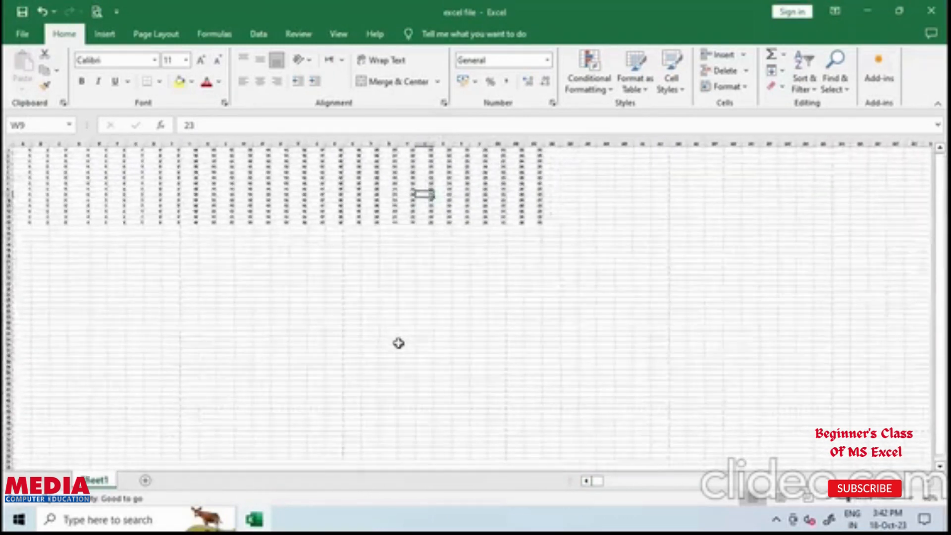
scroll(399, 342, down, 2)
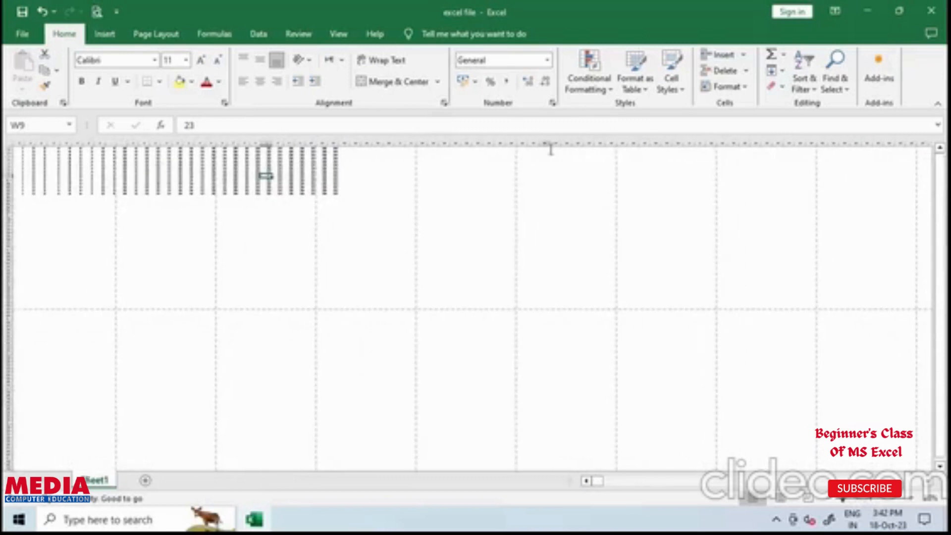
scroll(487, 338, down, 2)
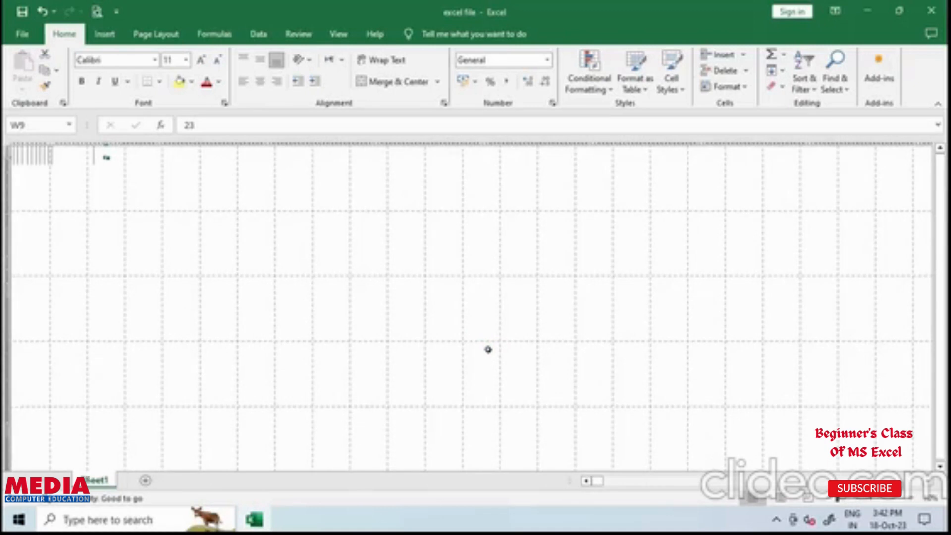
scroll(488, 349, up, 5)
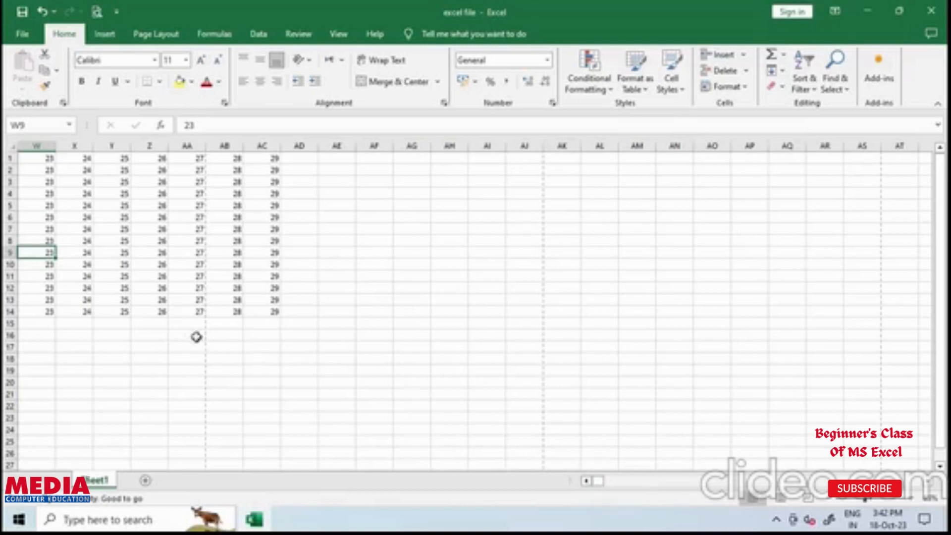
scroll(196, 337, up, 4)
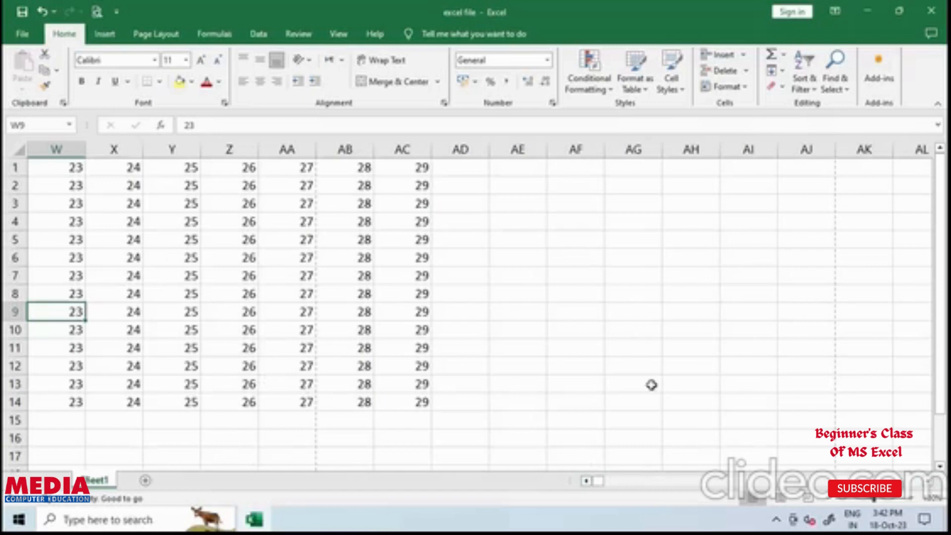
scroll(319, 318, down, 12)
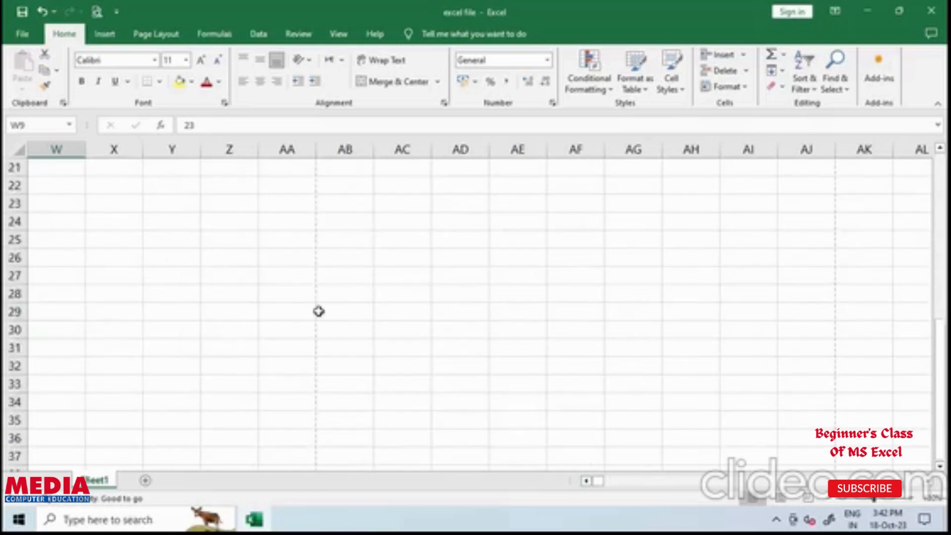
scroll(318, 317, up, 12)
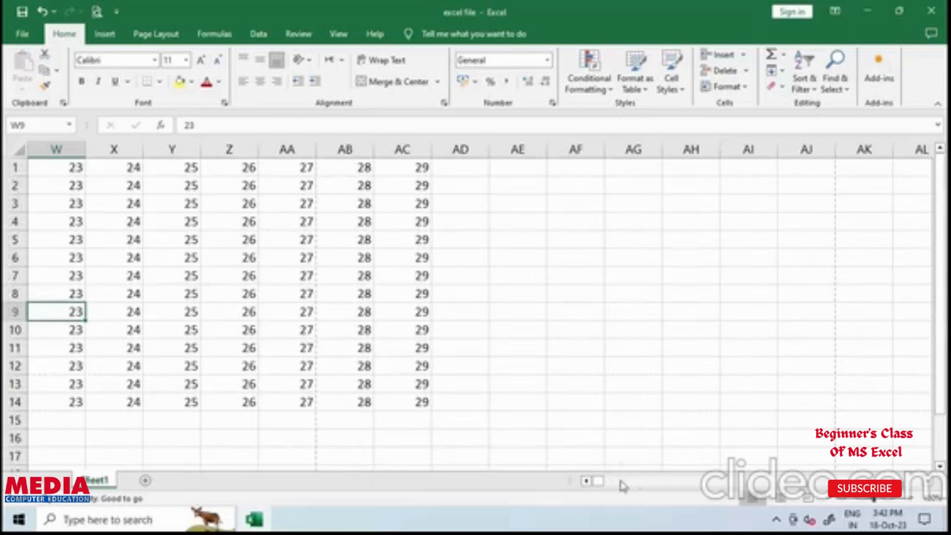
Clear all the filled numbers from the sheet and try to open the print preview of the emptied sheet.
key(ctrl+a)
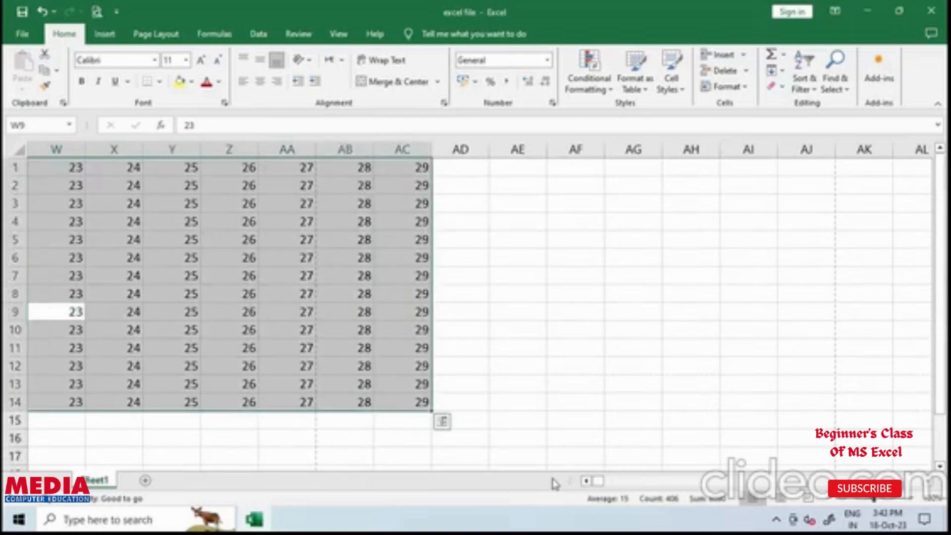
key(Delete)
click(297, 342)
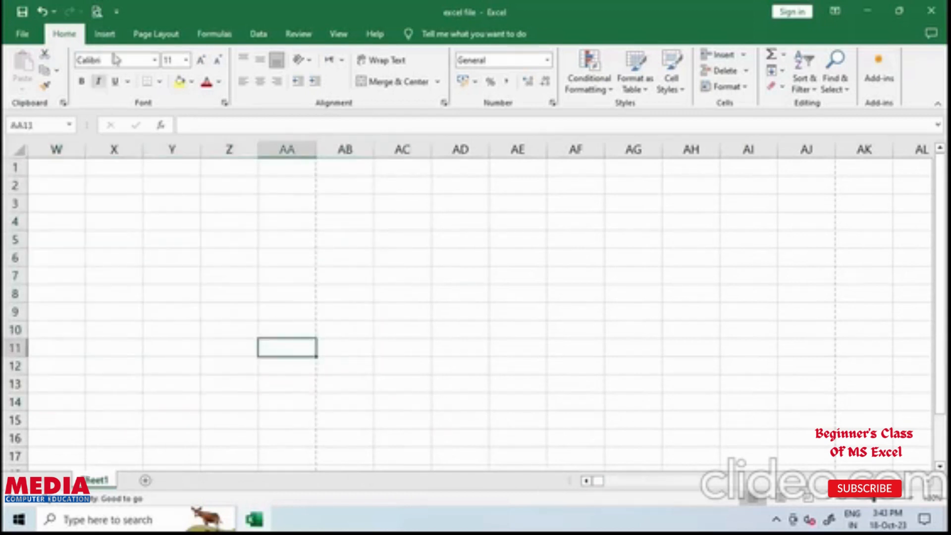
click(97, 12)
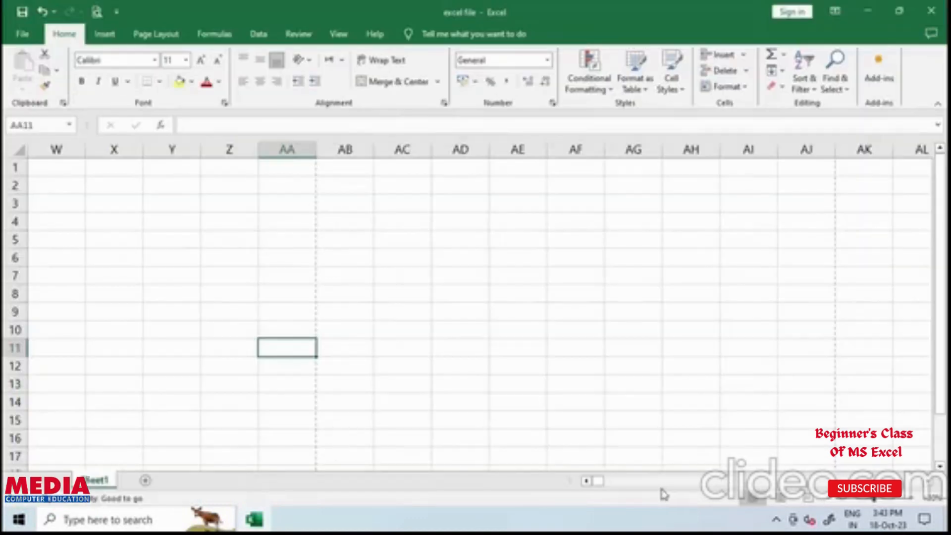
Return to the sheet's first columns, select cell B7 and move the active cell up and across to A1.
click(586, 481)
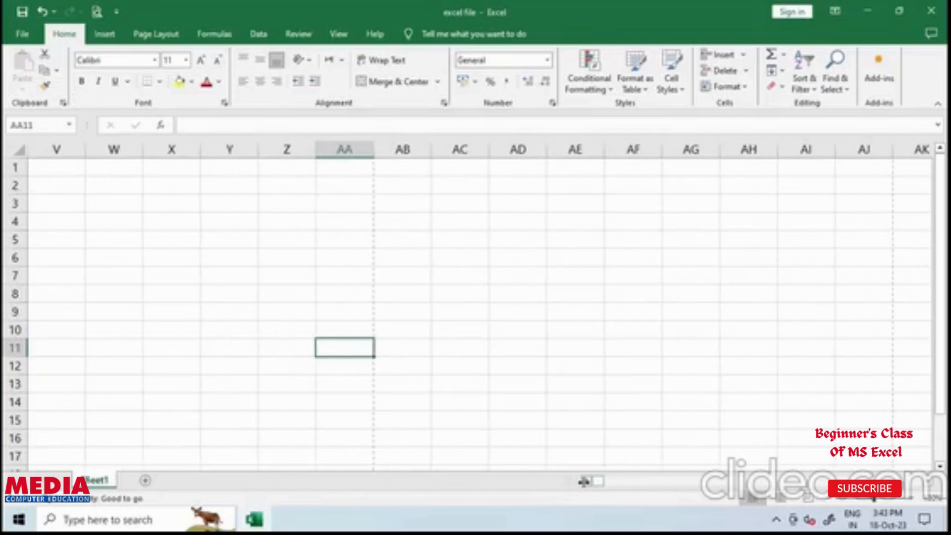
drag(584, 481, 586, 480)
click(114, 275)
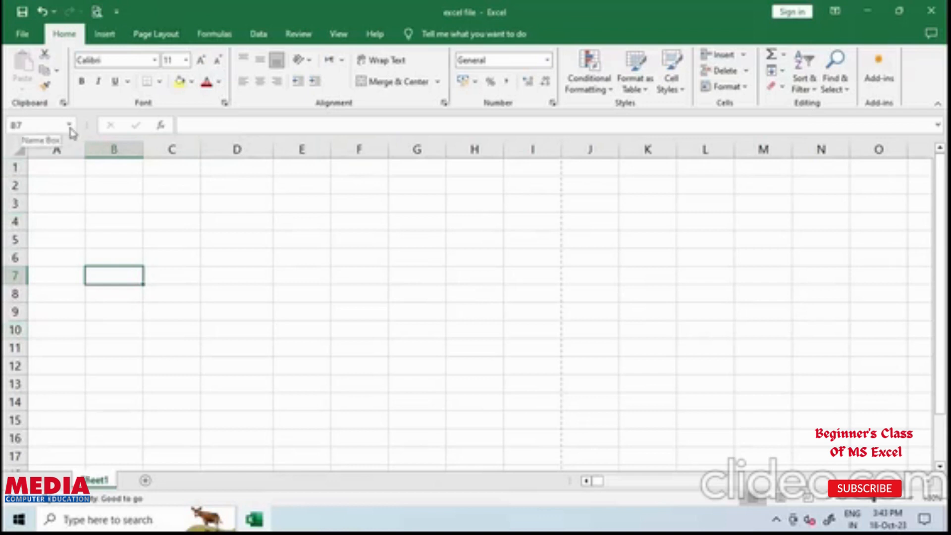
key(Up)
key(Up)
key(Up)
key(Up)
key(Up)
key(Up)
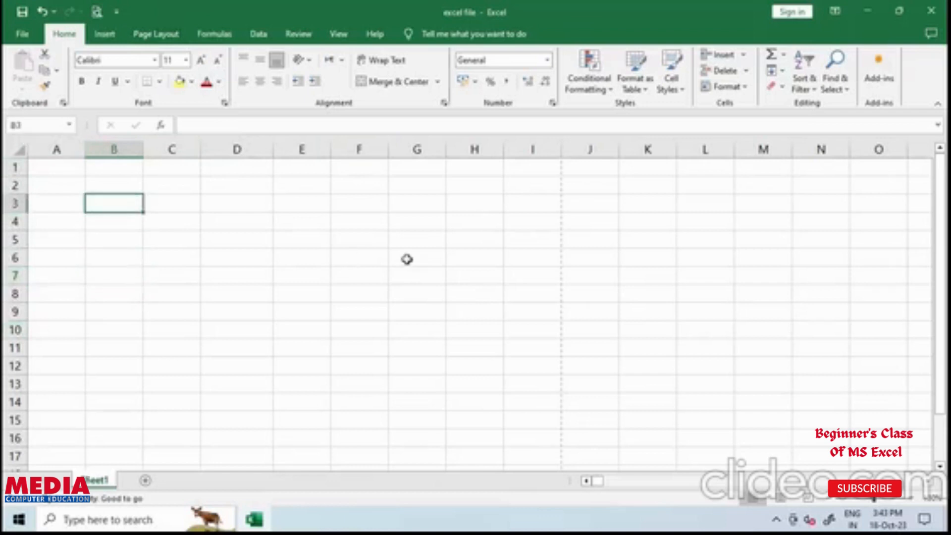
key(Left)
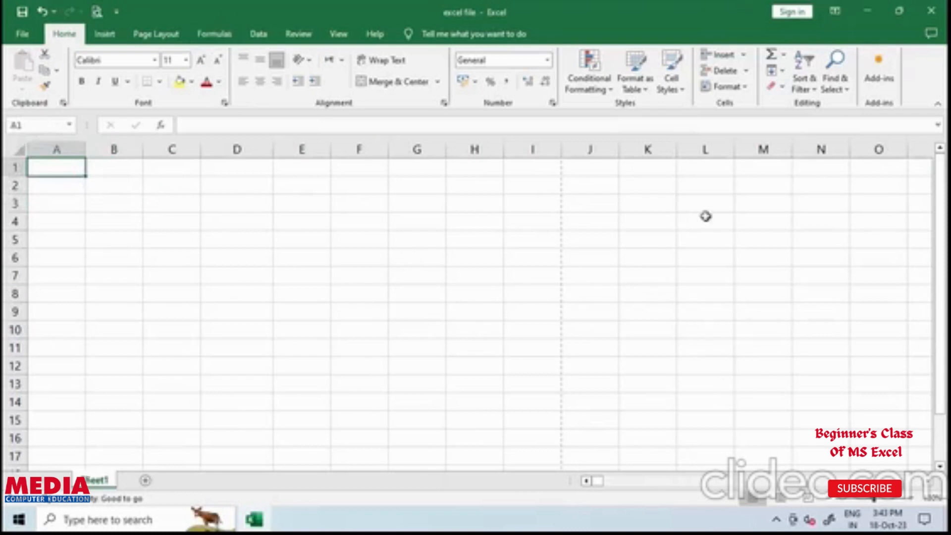
Select scattered cells such as K14, I15, G12 and D7, ending on F10, and examine each cell's address.
click(667, 404)
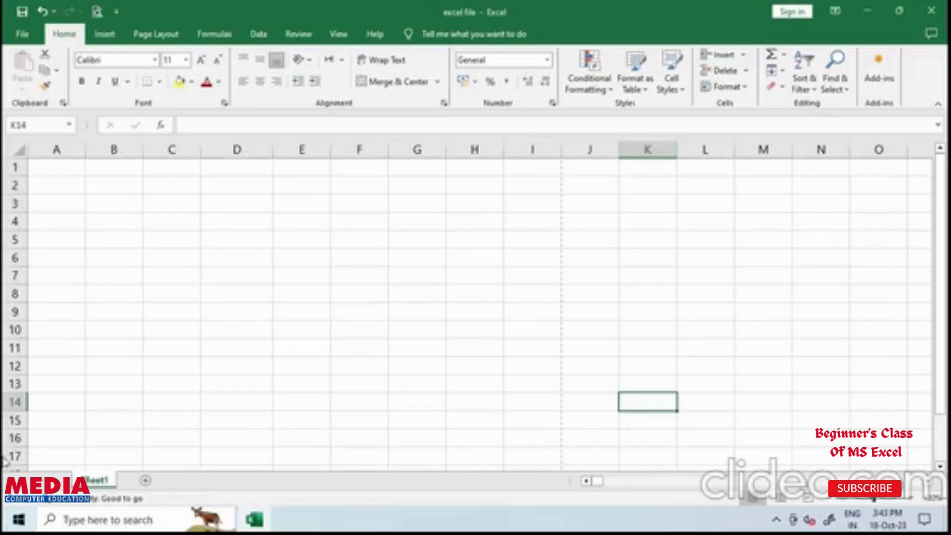
click(506, 415)
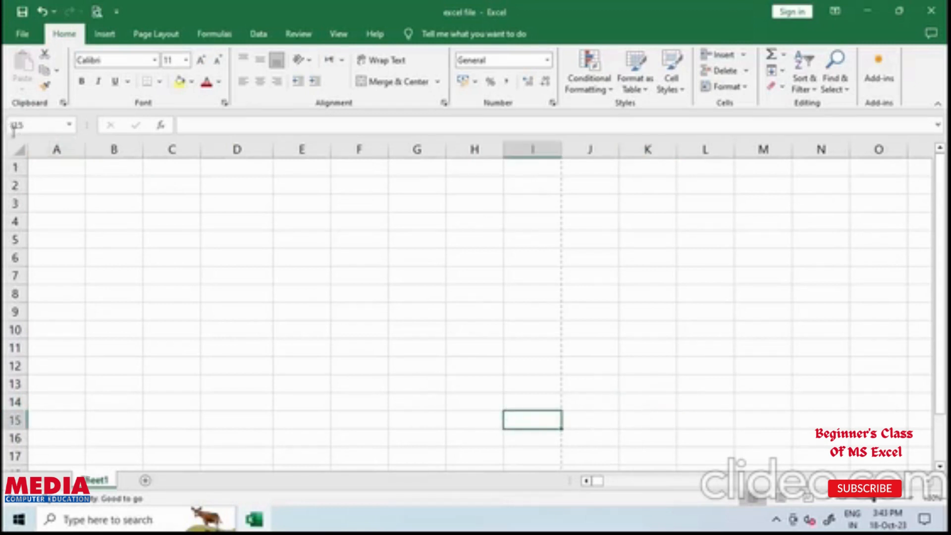
click(440, 357)
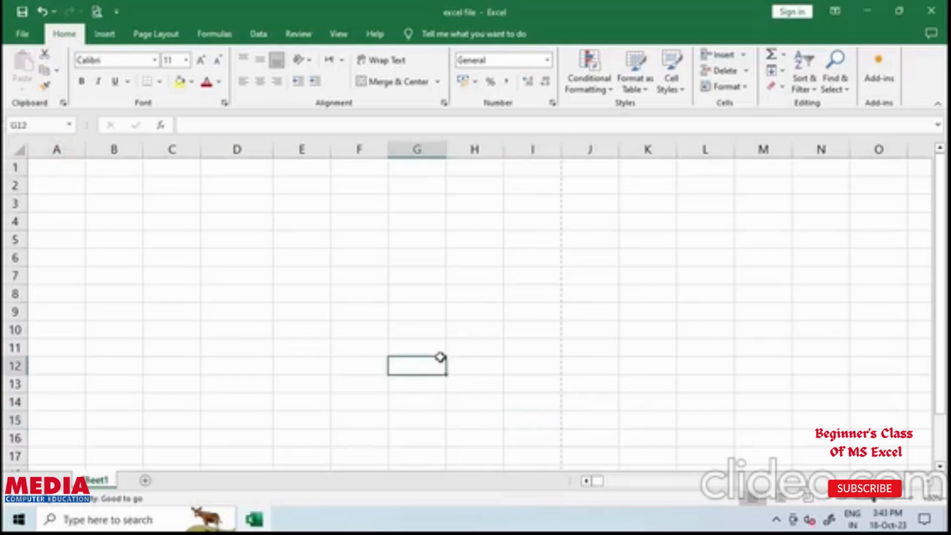
click(323, 445)
click(354, 276)
click(615, 299)
click(373, 388)
click(261, 278)
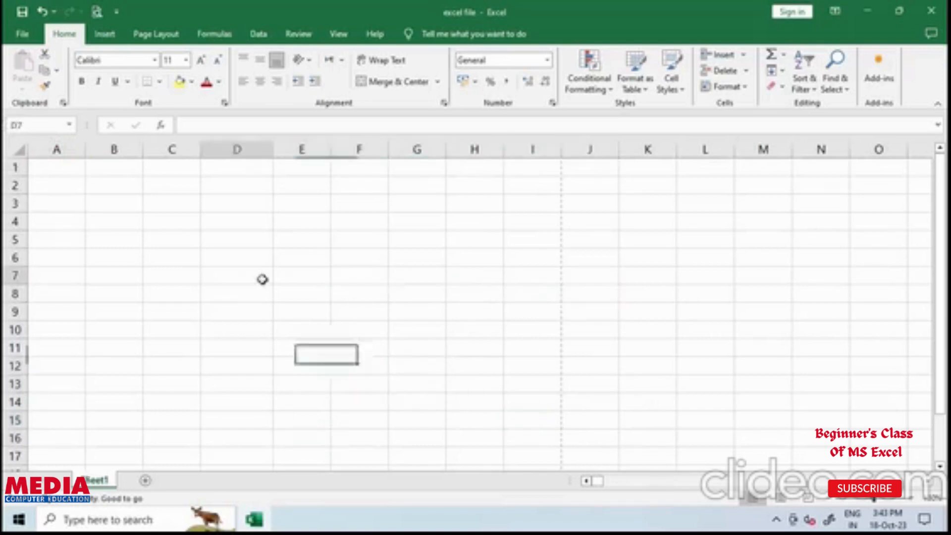
click(386, 336)
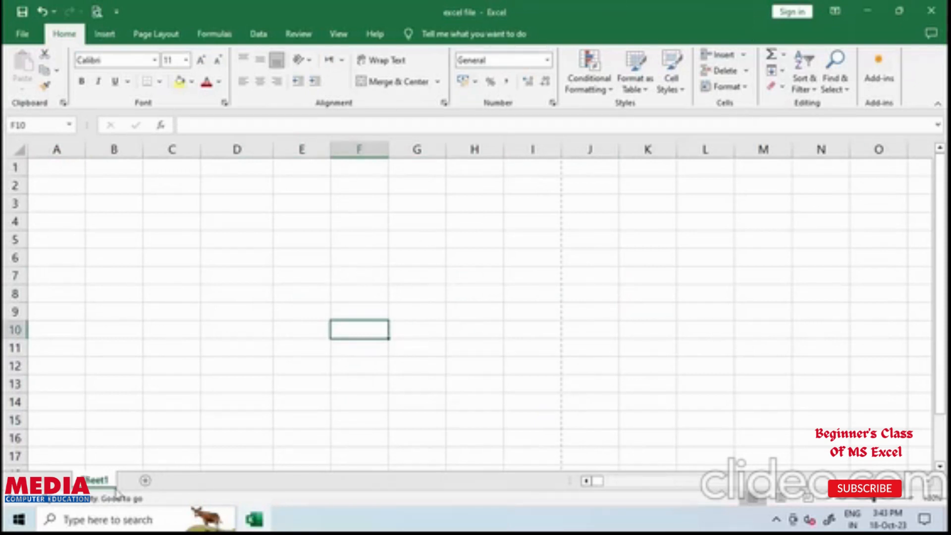
Add three new worksheets after Sheet1.
click(146, 480)
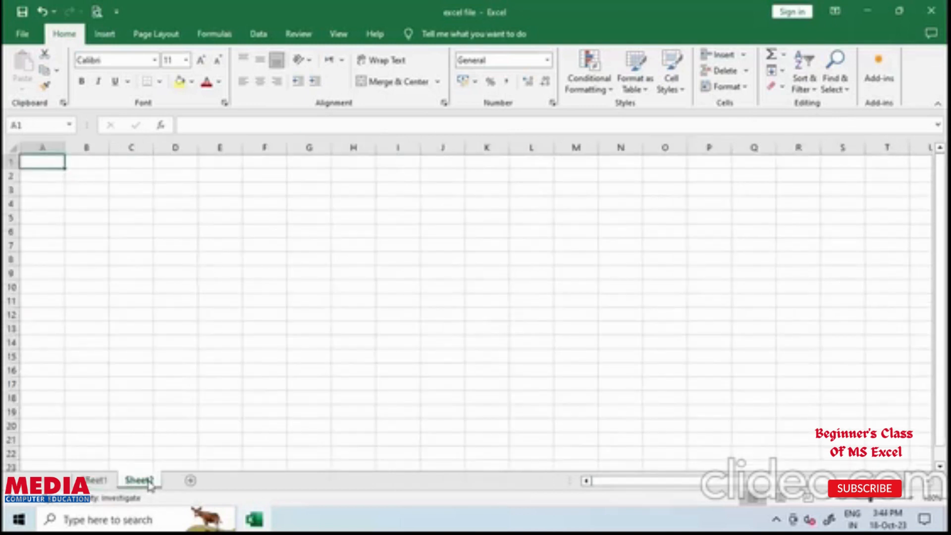
click(192, 482)
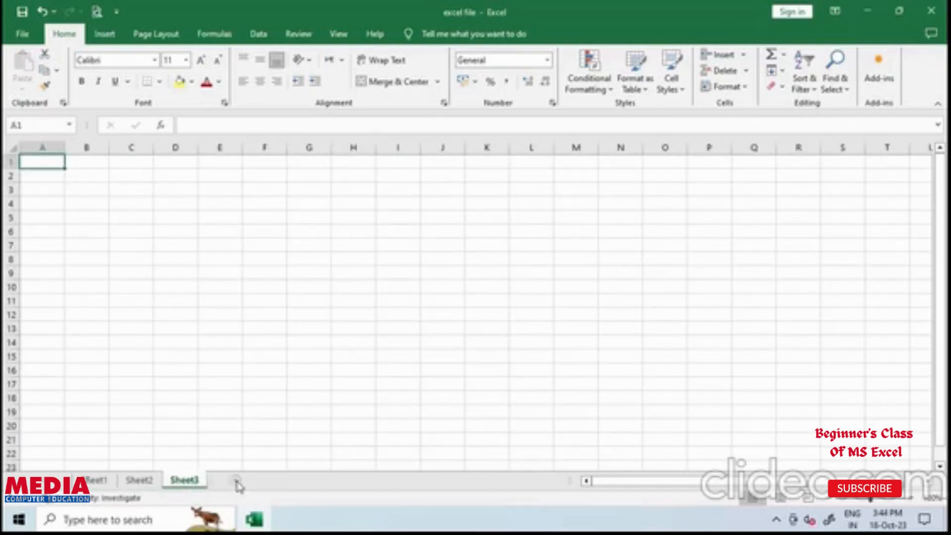
click(237, 481)
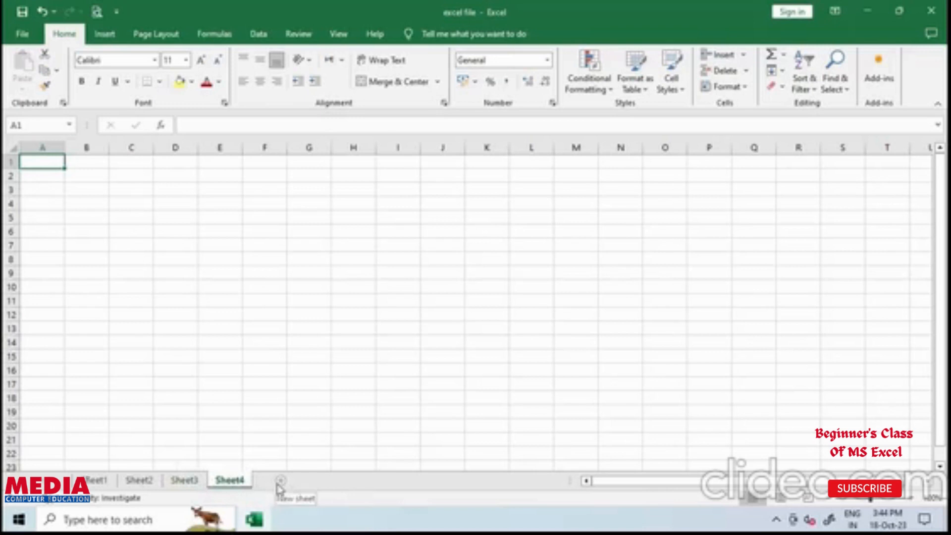
Rename Sheet1 as Jan and Sheet2 as Feb.
right_click(94, 483)
click(142, 354)
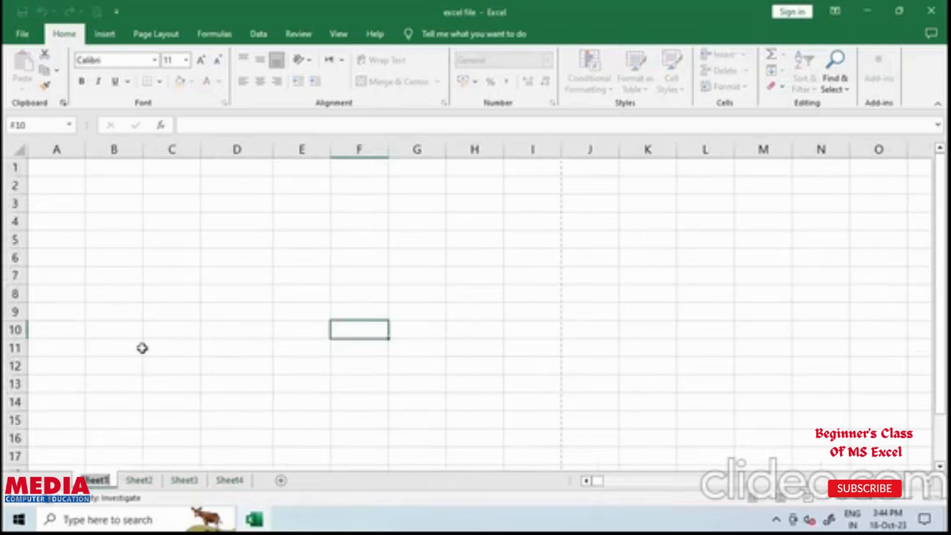
key(BackSpace)
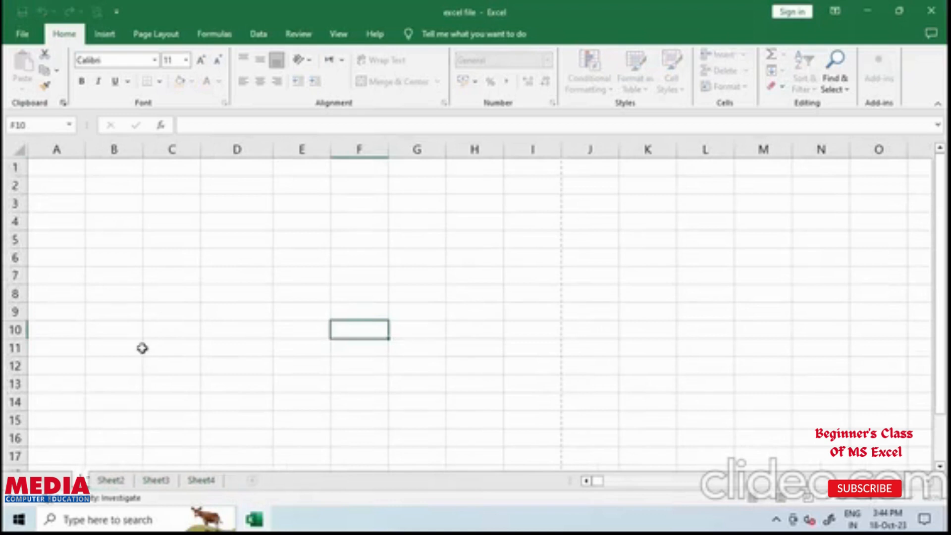
text(Jan)
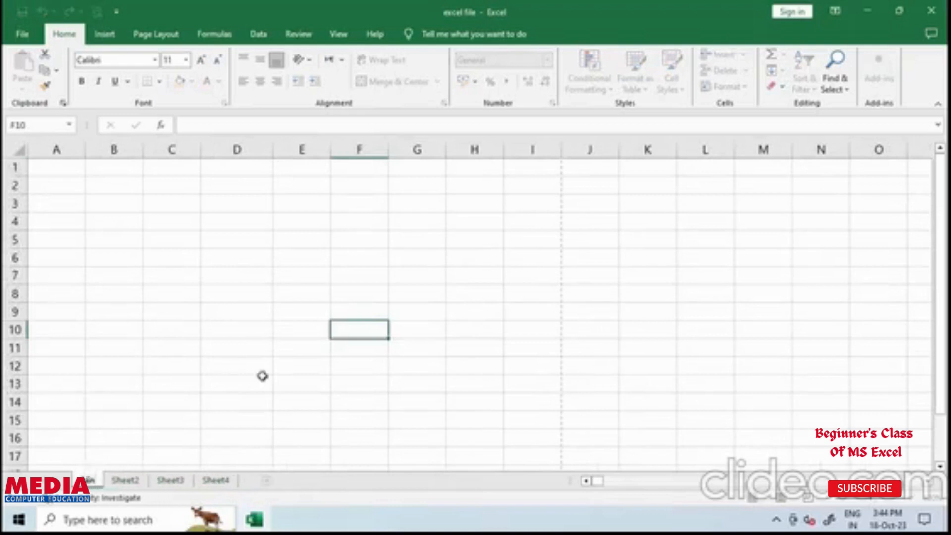
right_click(119, 487)
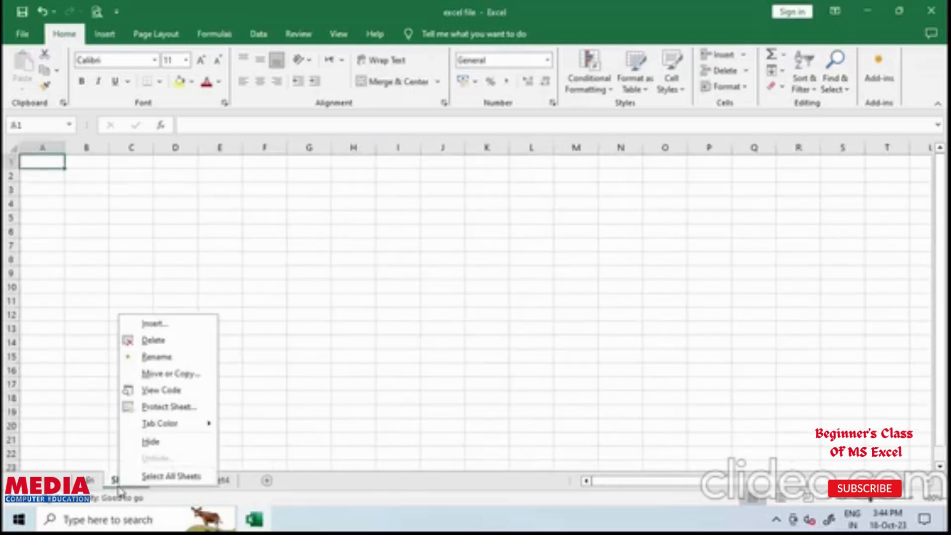
click(164, 358)
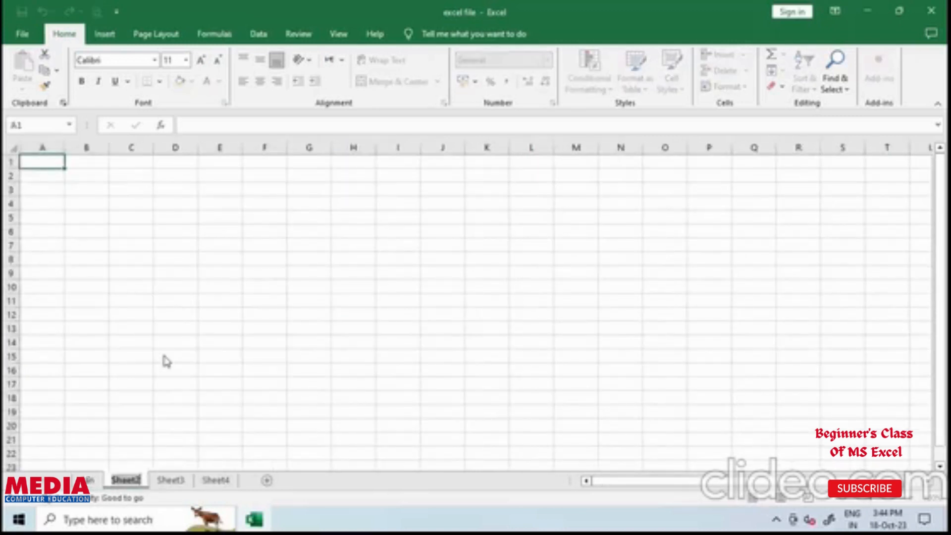
text(Feb)
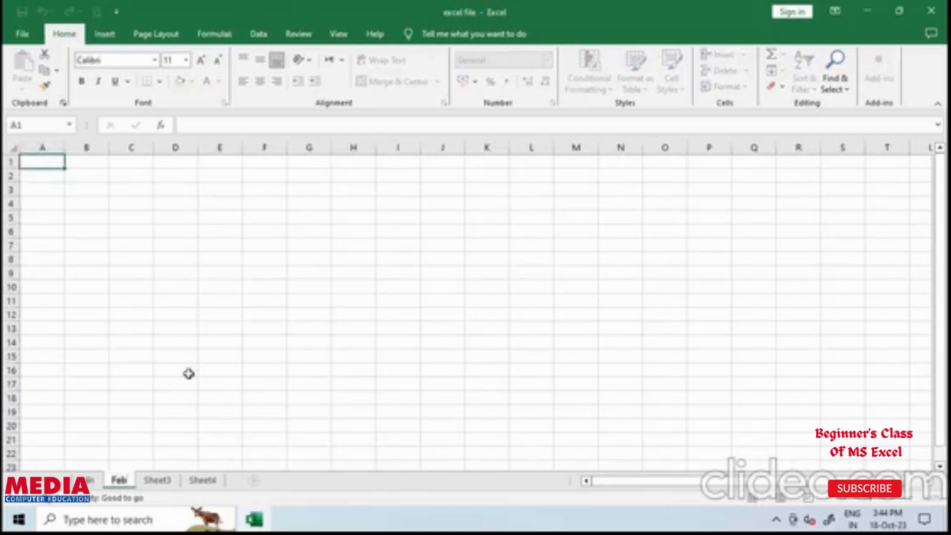
Rename Sheet3 as Apr and Sheet4 as Mar.
right_click(158, 481)
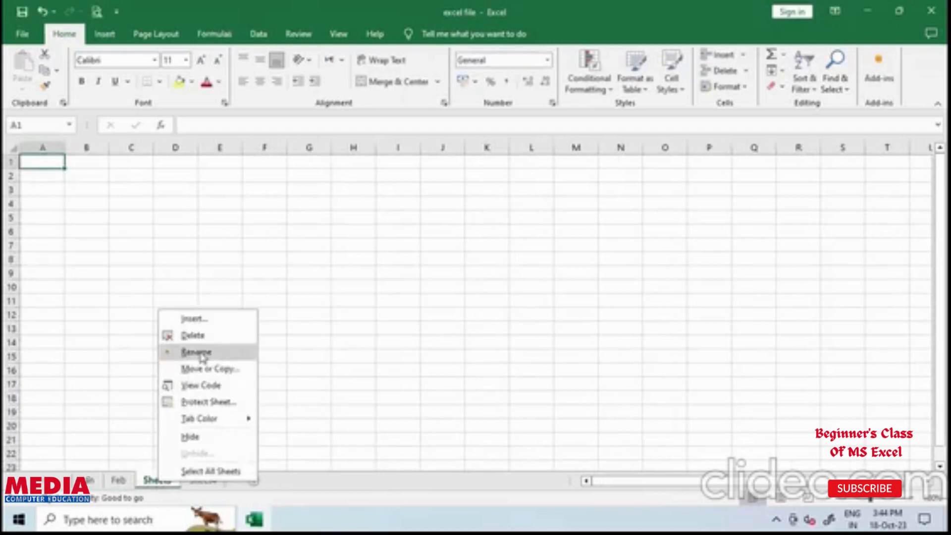
click(203, 353)
text(Apr)
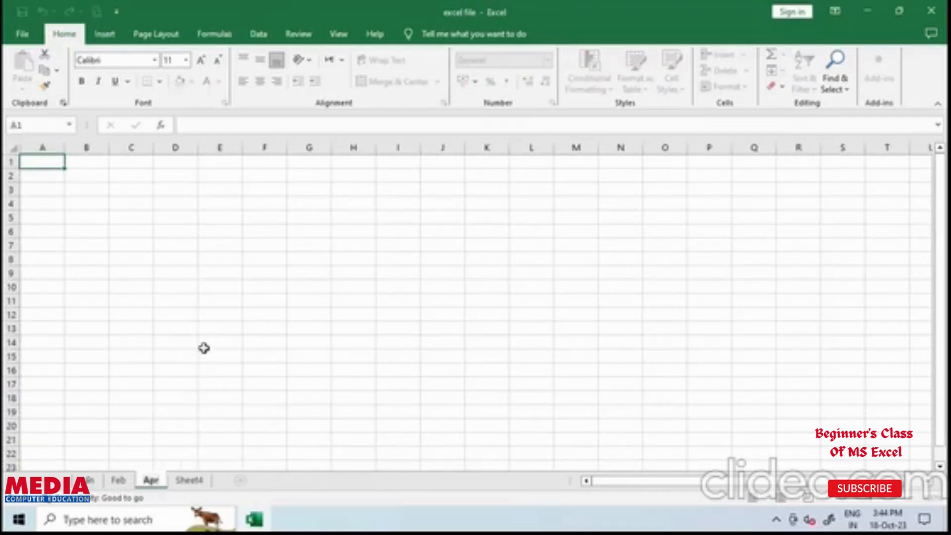
click(191, 479)
right_click(191, 480)
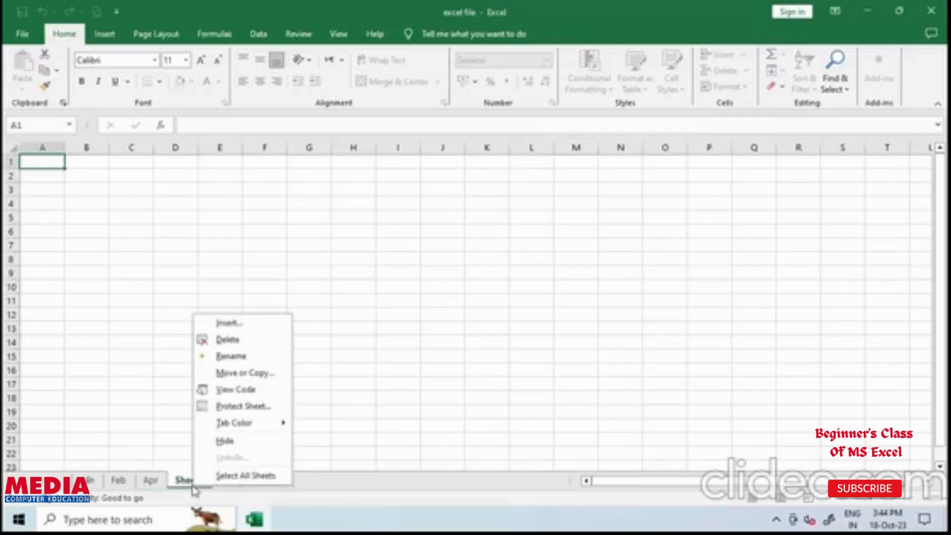
click(225, 355)
text(Mar)
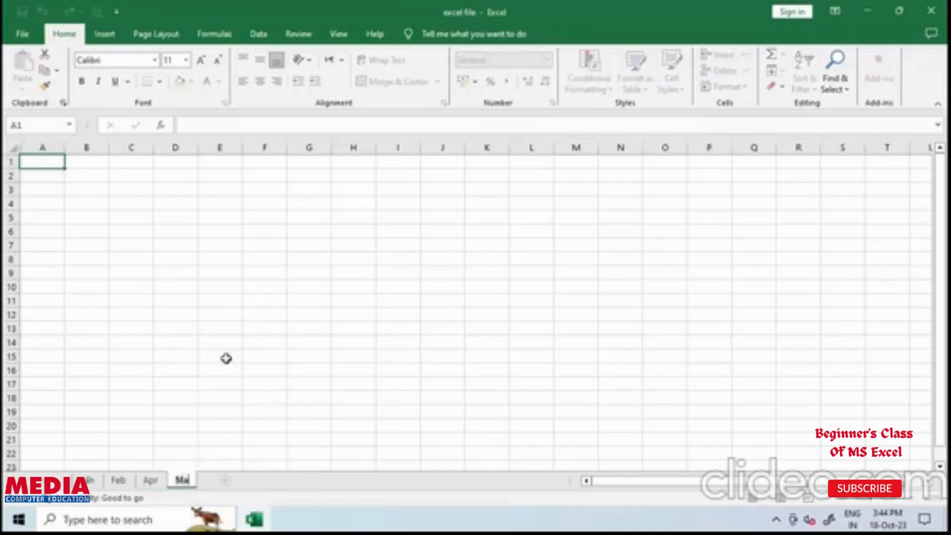
click(208, 355)
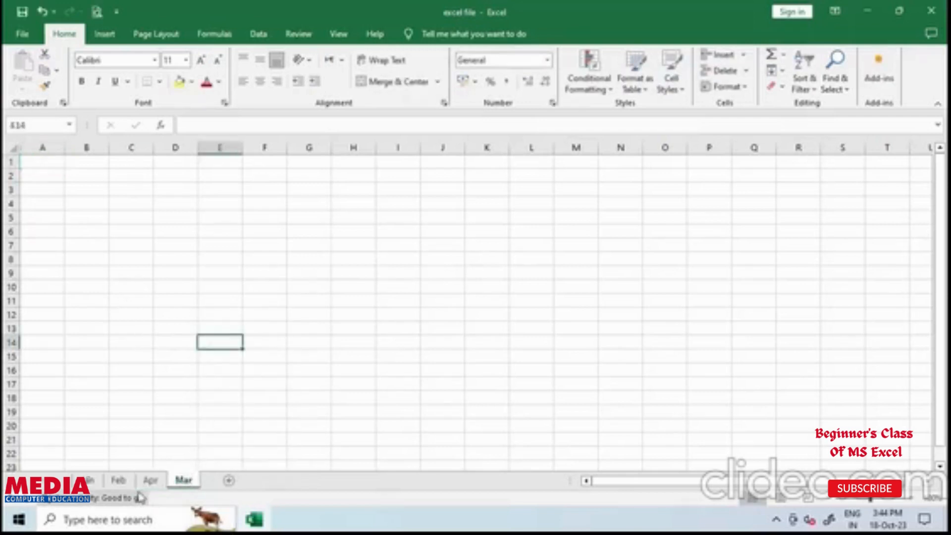
Move the Mar sheet in front of the Apr sheet so the months run in order.
click(151, 483)
click(180, 482)
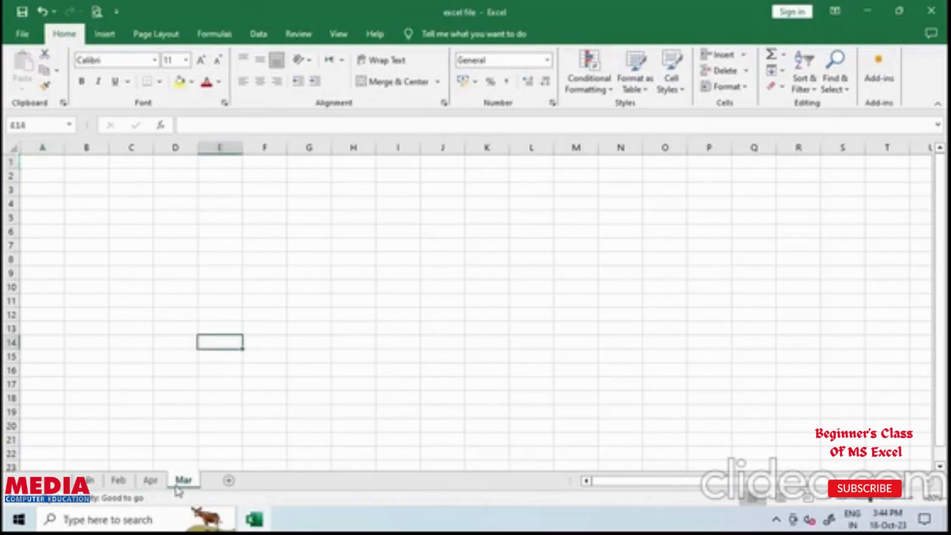
mouse_move(179, 490)
mouse_down()
mouse_move(175, 468)
mouse_move(157, 452)
mouse_move(141, 453)
mouse_move(139, 471)
mouse_up()
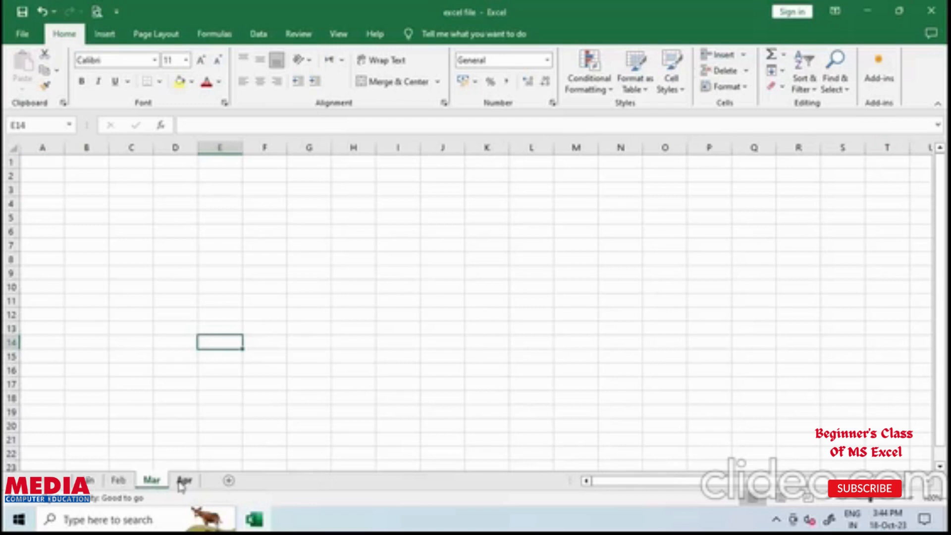
click(315, 326)
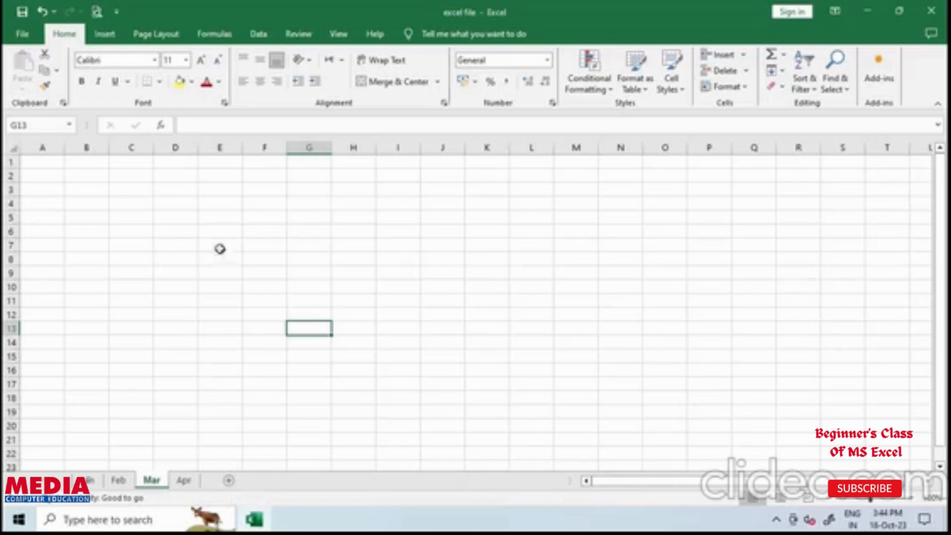
scroll(582, 288, down, 2)
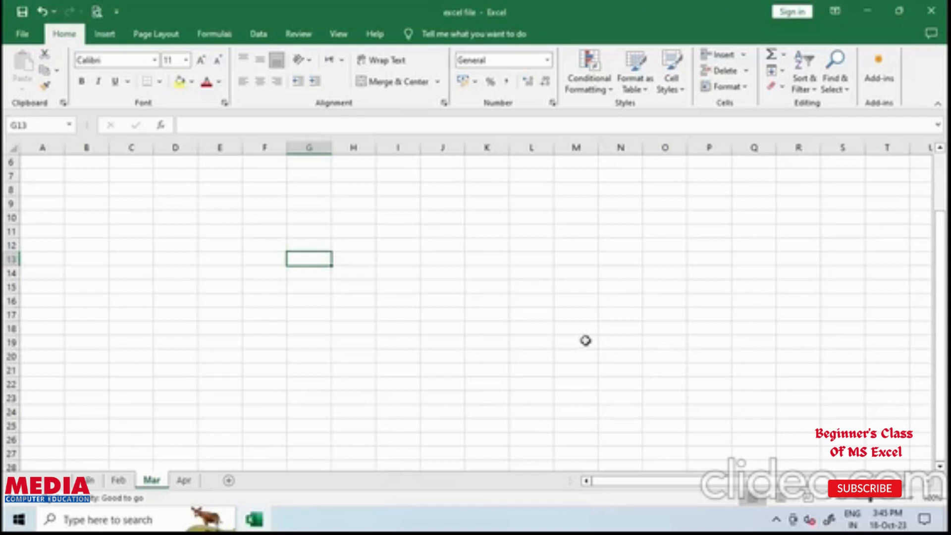
click(435, 229)
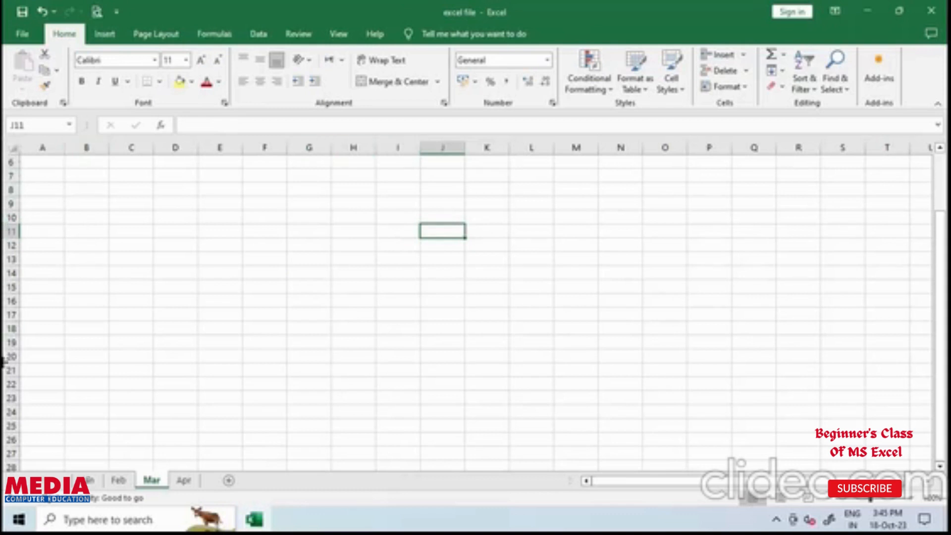
click(274, 326)
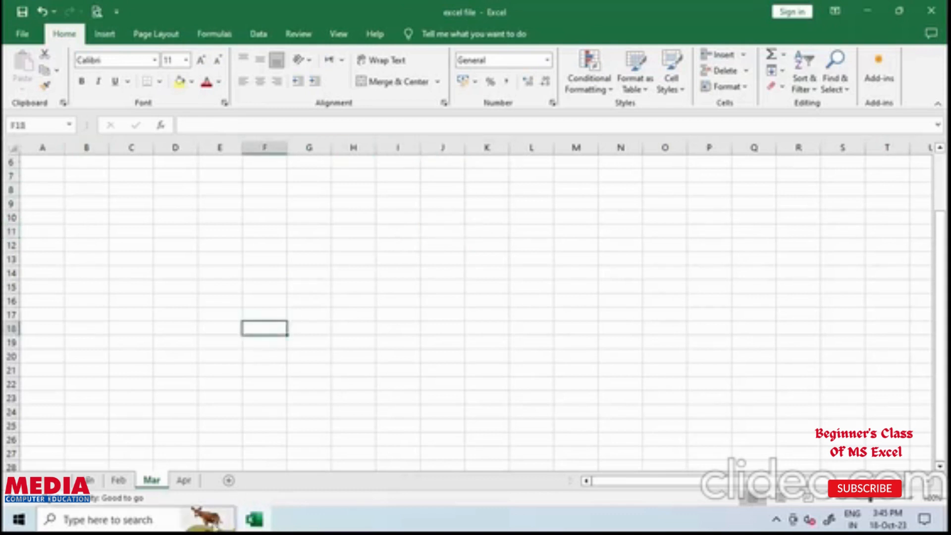